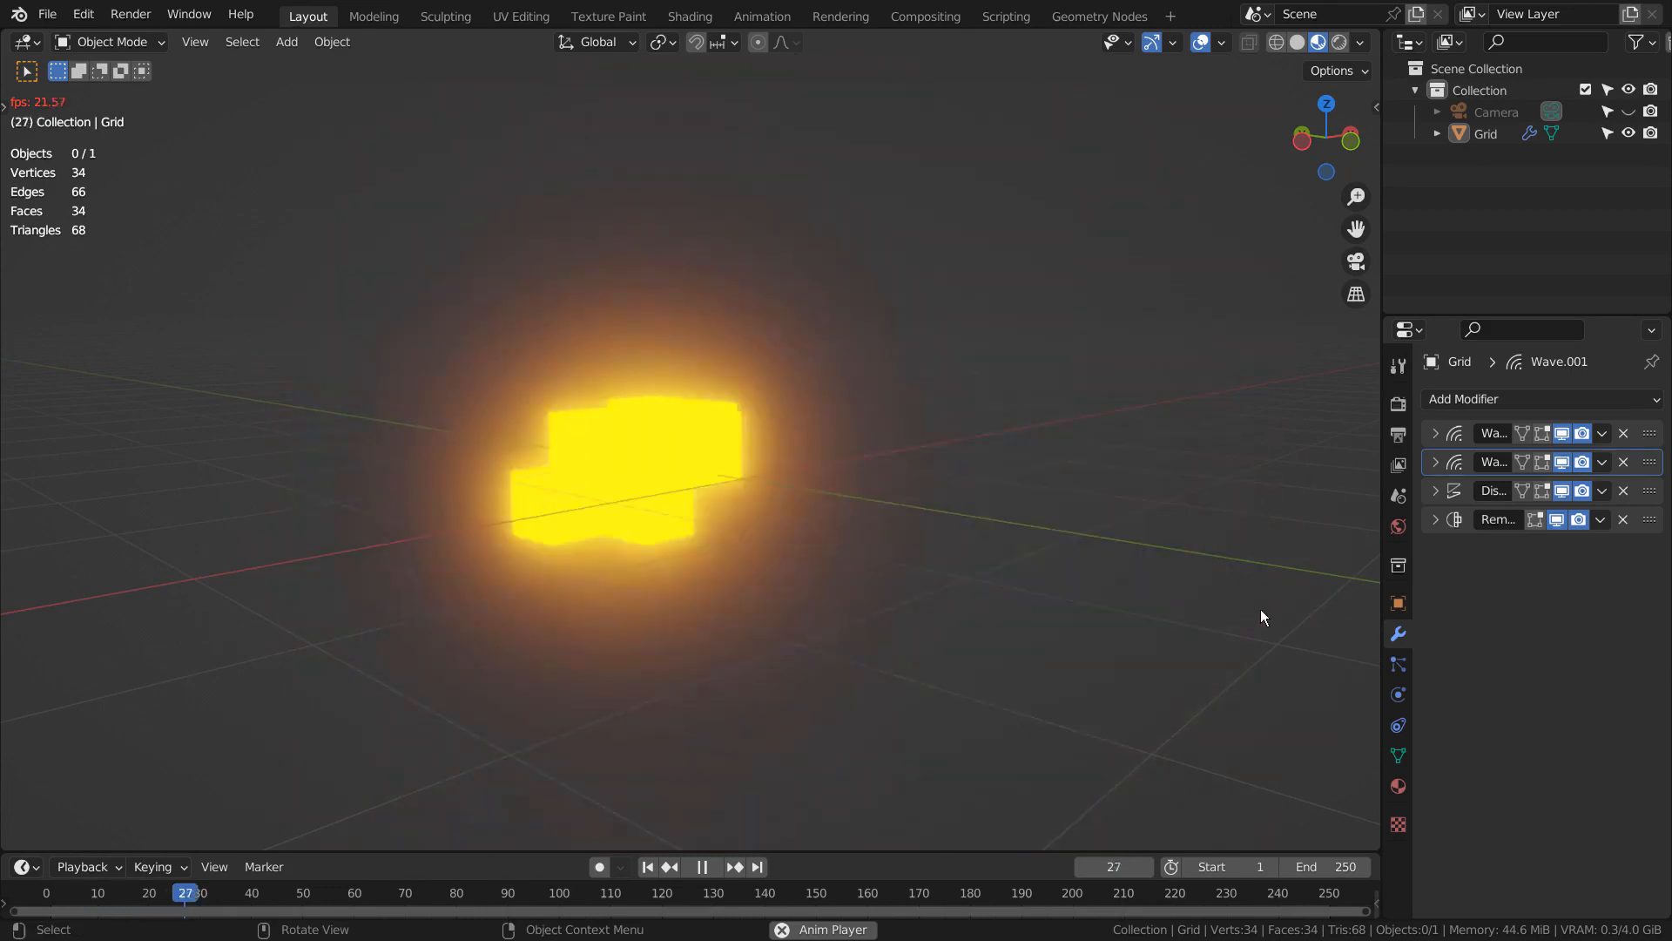
Step: Stop the animation, return it to the first frame, and check the Bloom setting in the render properties
left_click(702, 866)
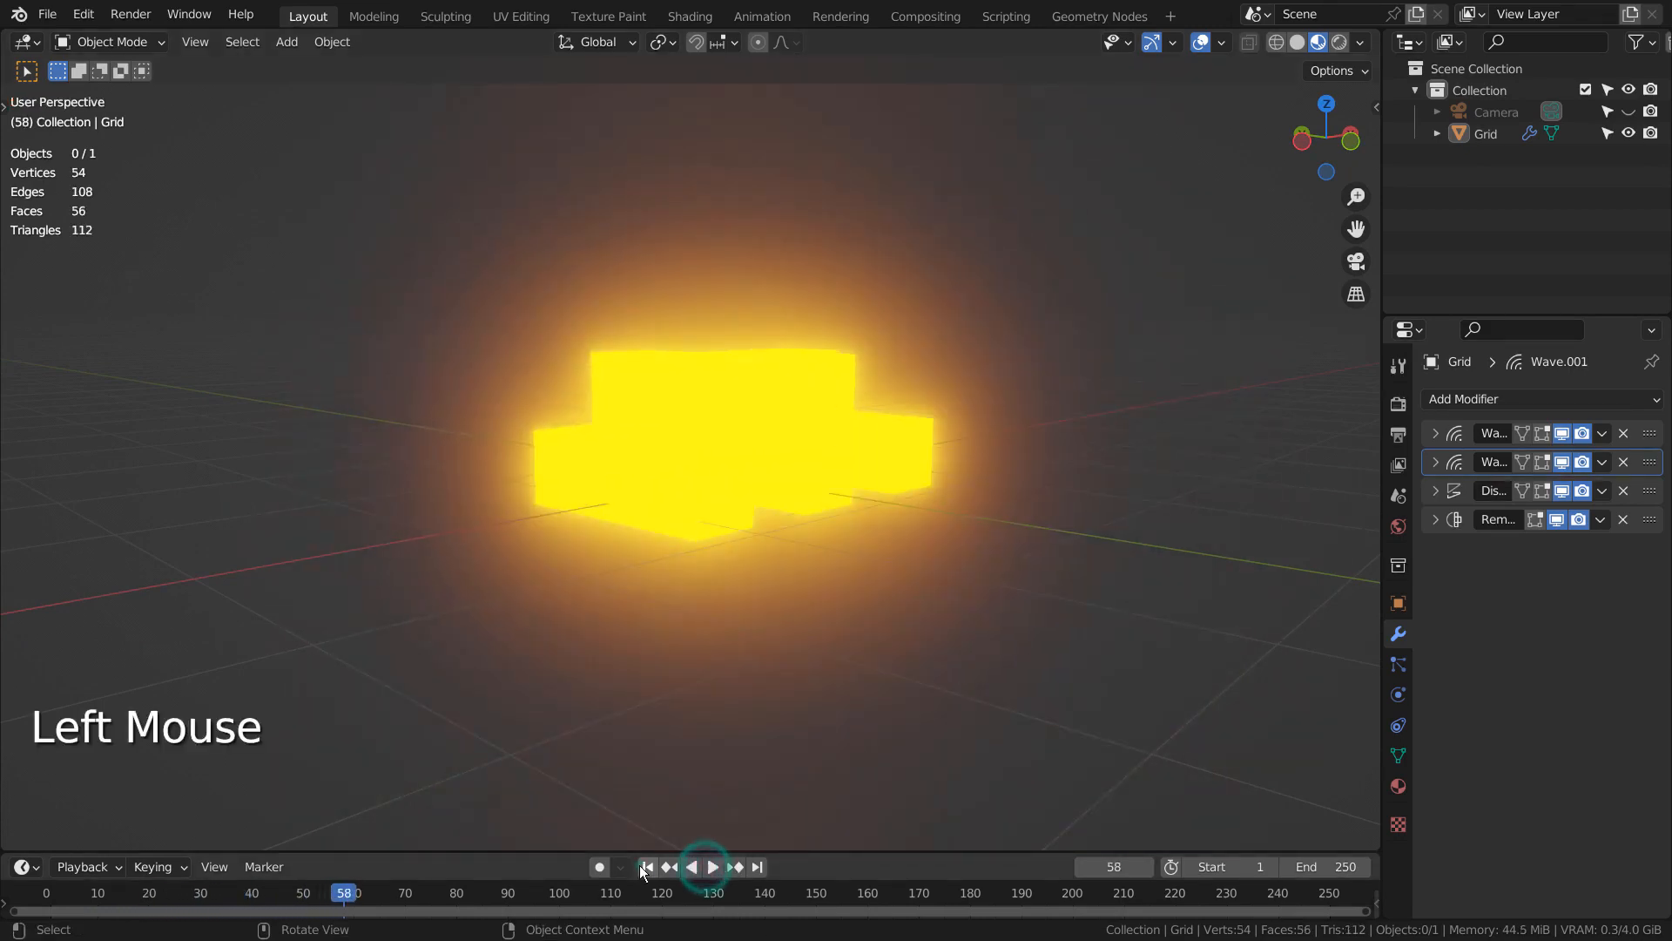
left_click(647, 866)
left_click(1400, 408)
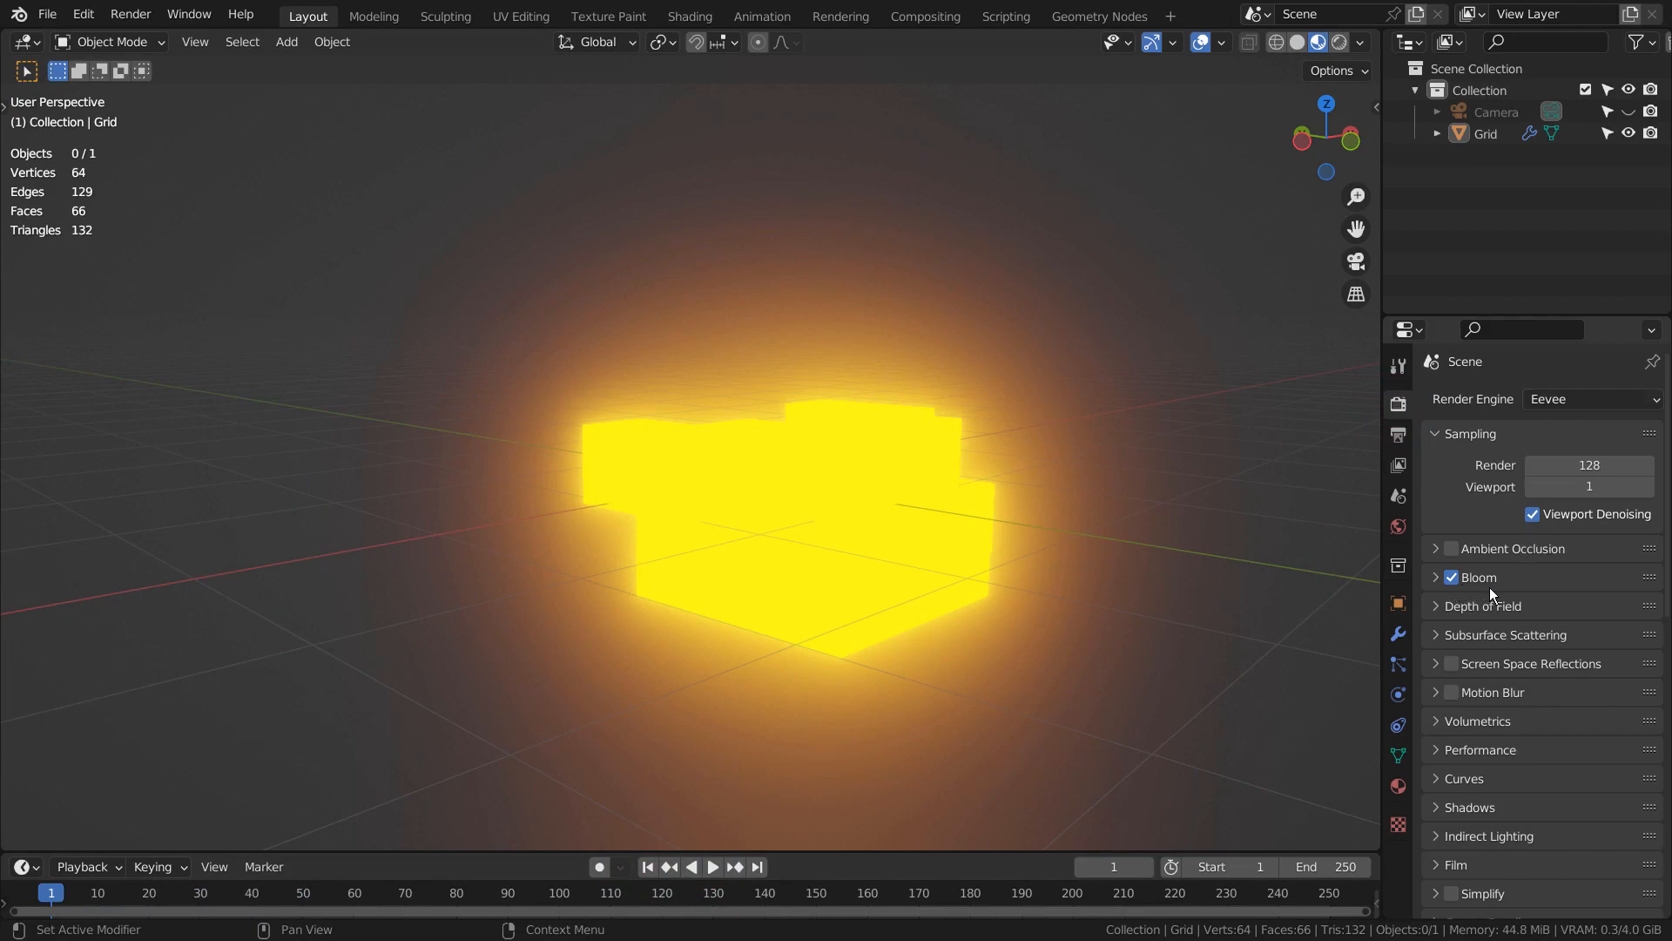
Step: Play the grid's animation in solid shading, view the blocky shape from several angles, and return to frame 1
left_click(821, 475)
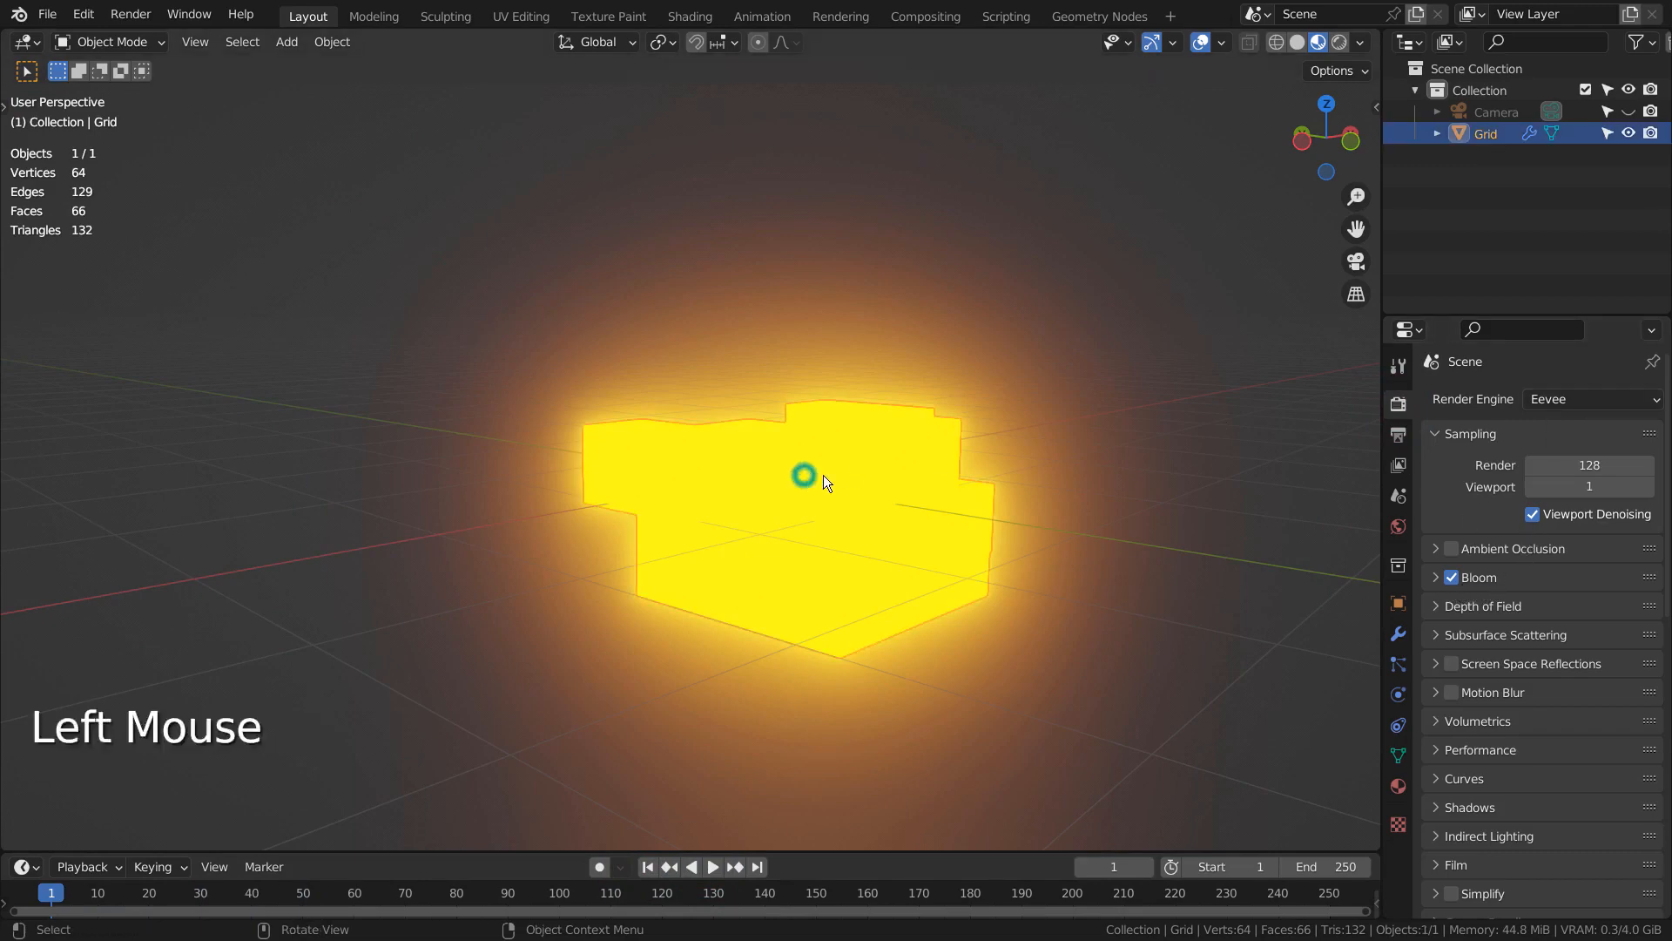
left_click(1297, 42)
left_click(712, 867)
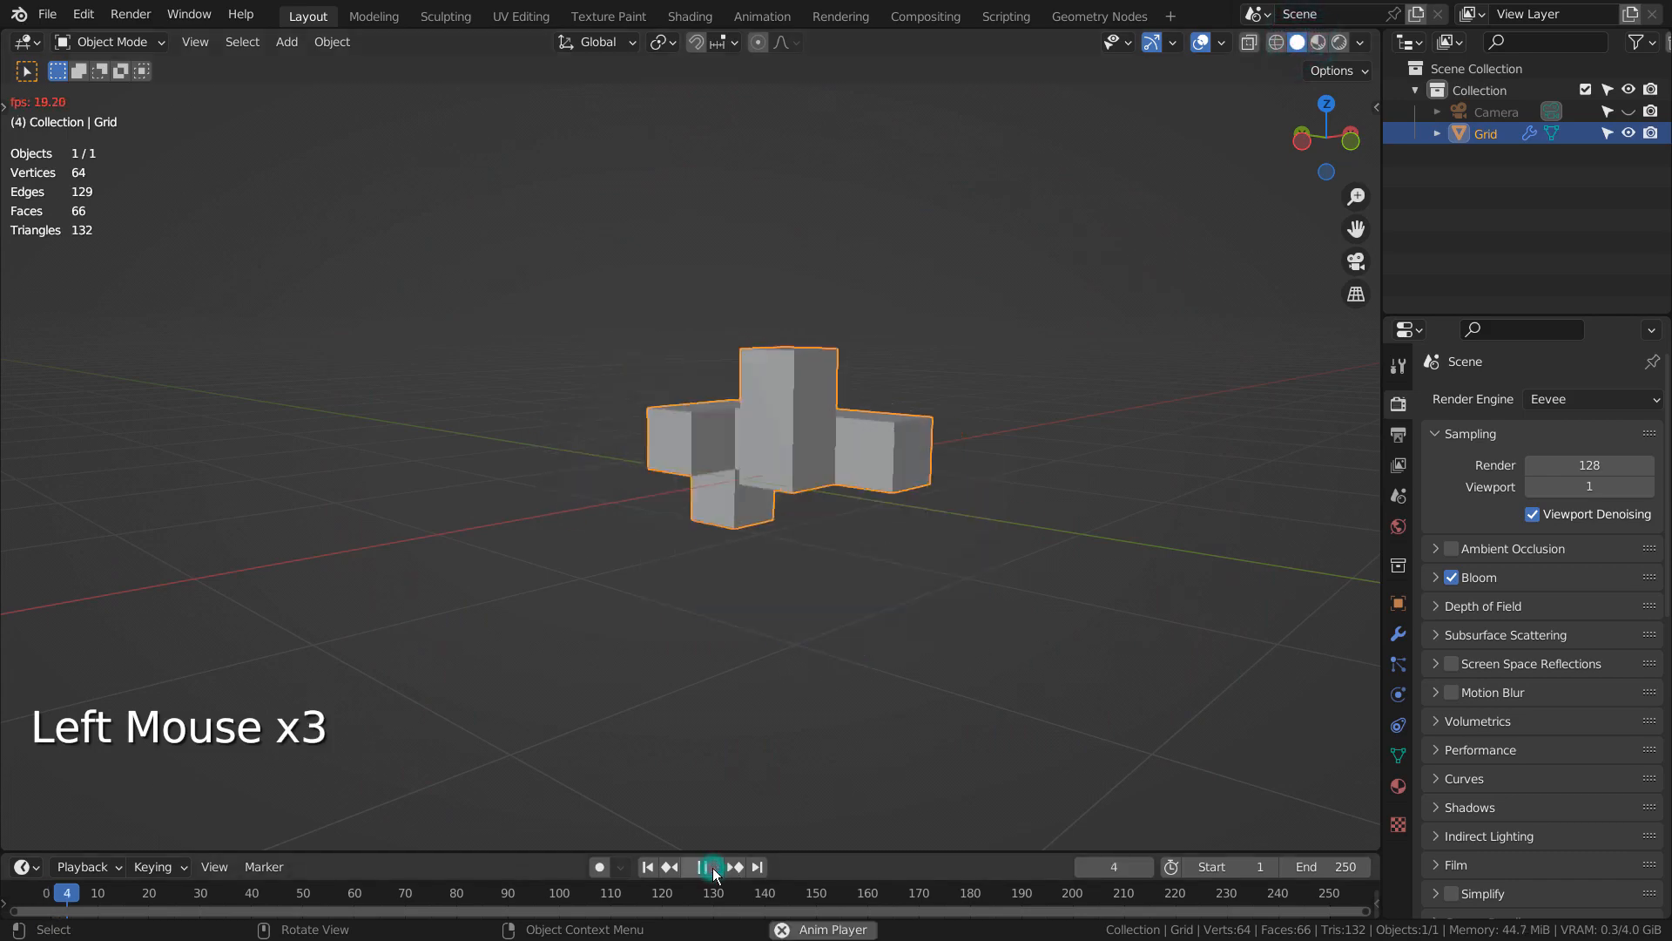
middle_click_drag(934, 701, 798, 697)
key("KP_Decimal")
middle_click_drag(597, 691, 1241, 718)
left_click(703, 866)
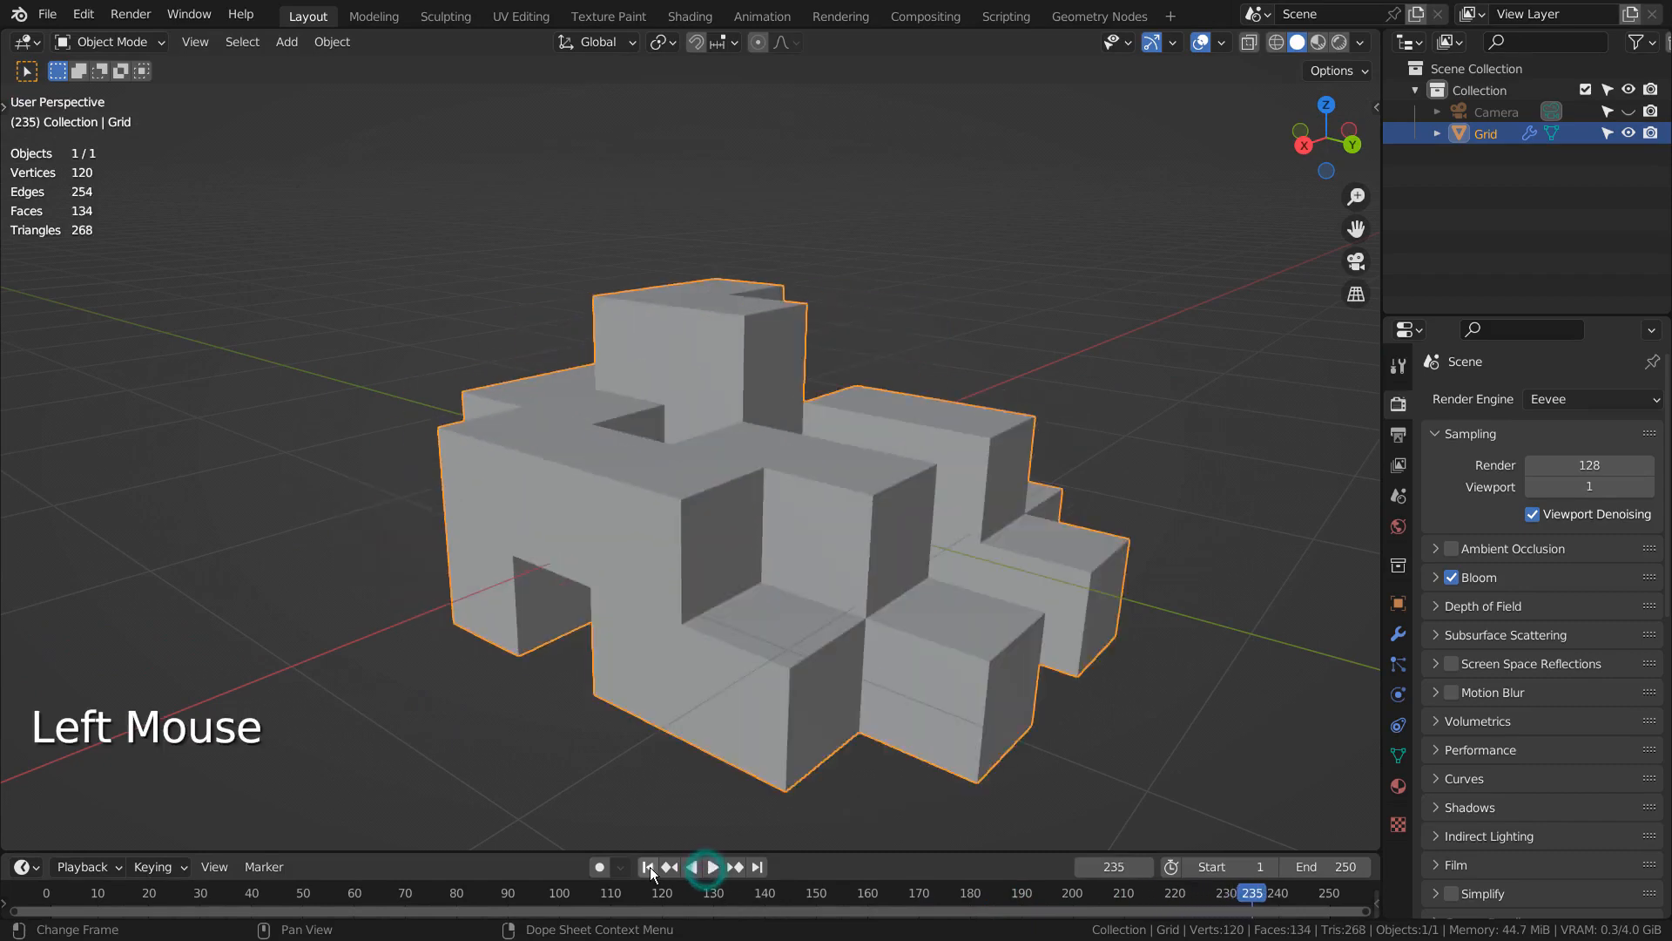
left_click(649, 866)
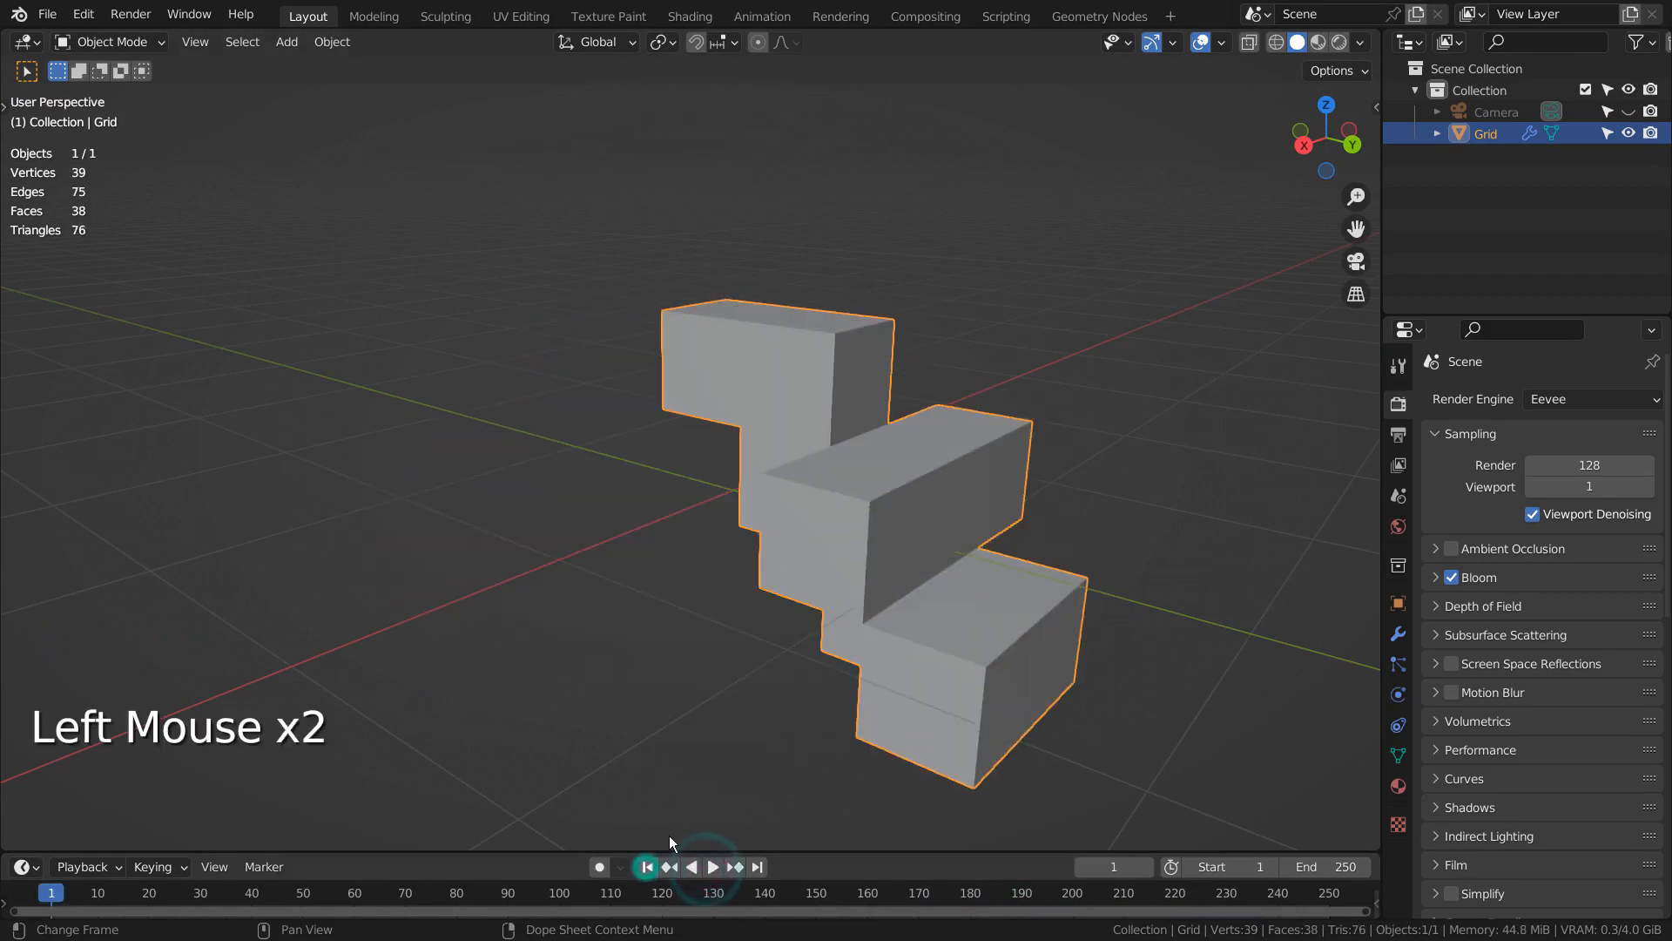
Step: Examine the settings of the grid's Wave, Wave.001, Displace and Remesh modifiers in a maximized properties editor
left_click(1398, 634)
key("ctrl+space")
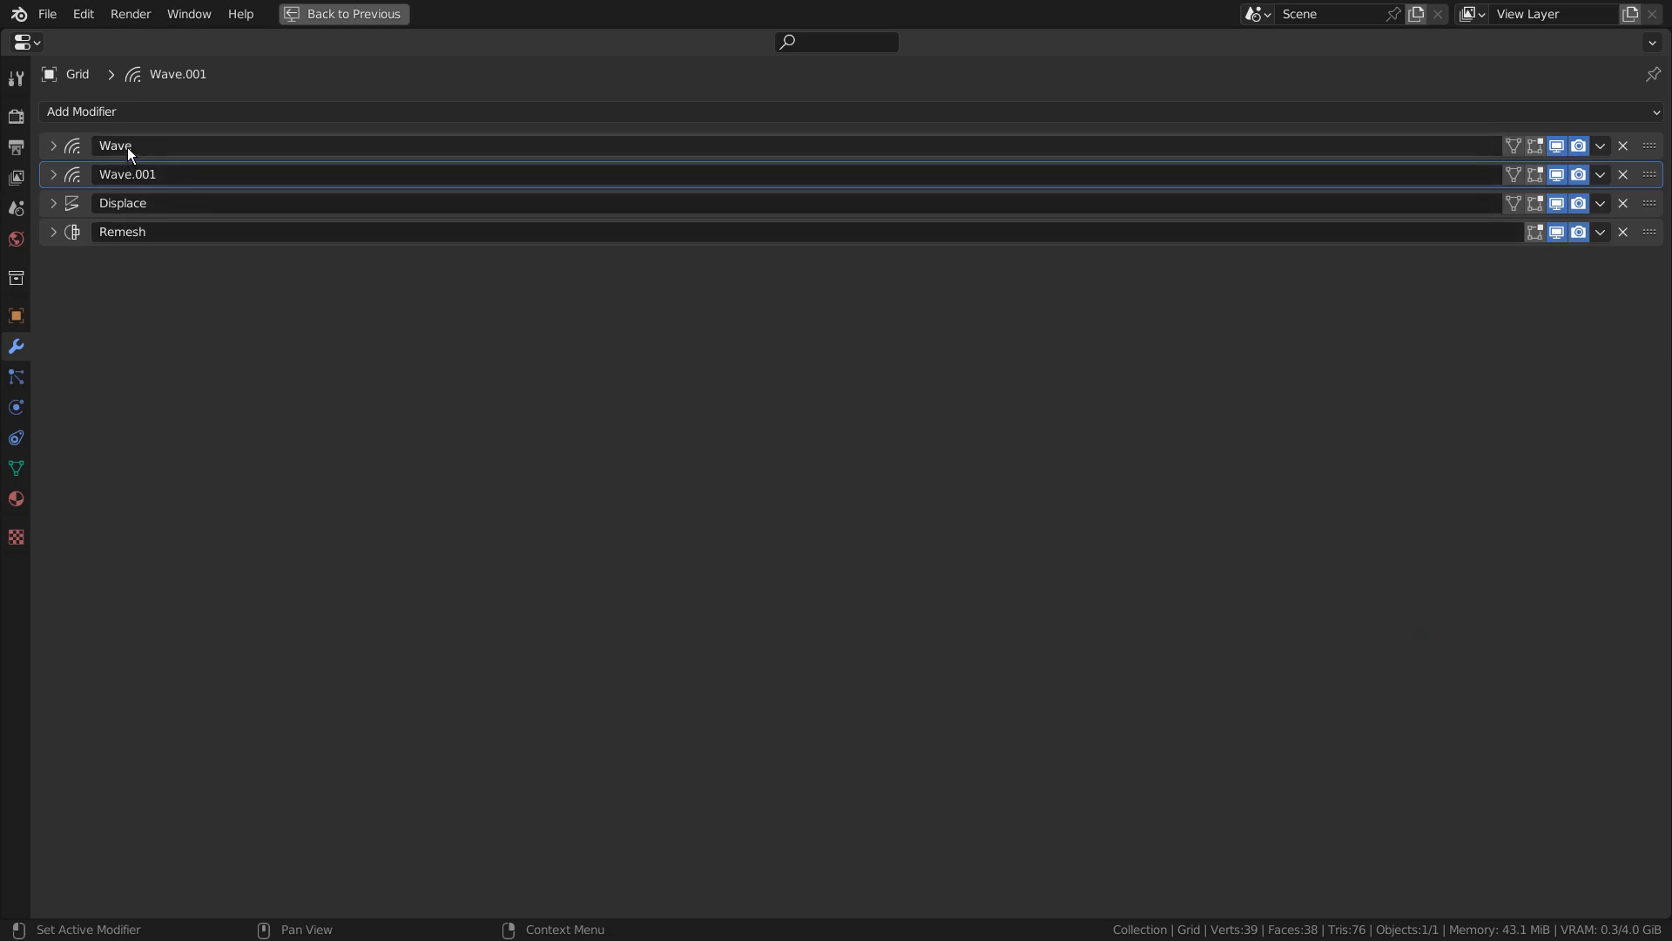
left_click(55, 234)
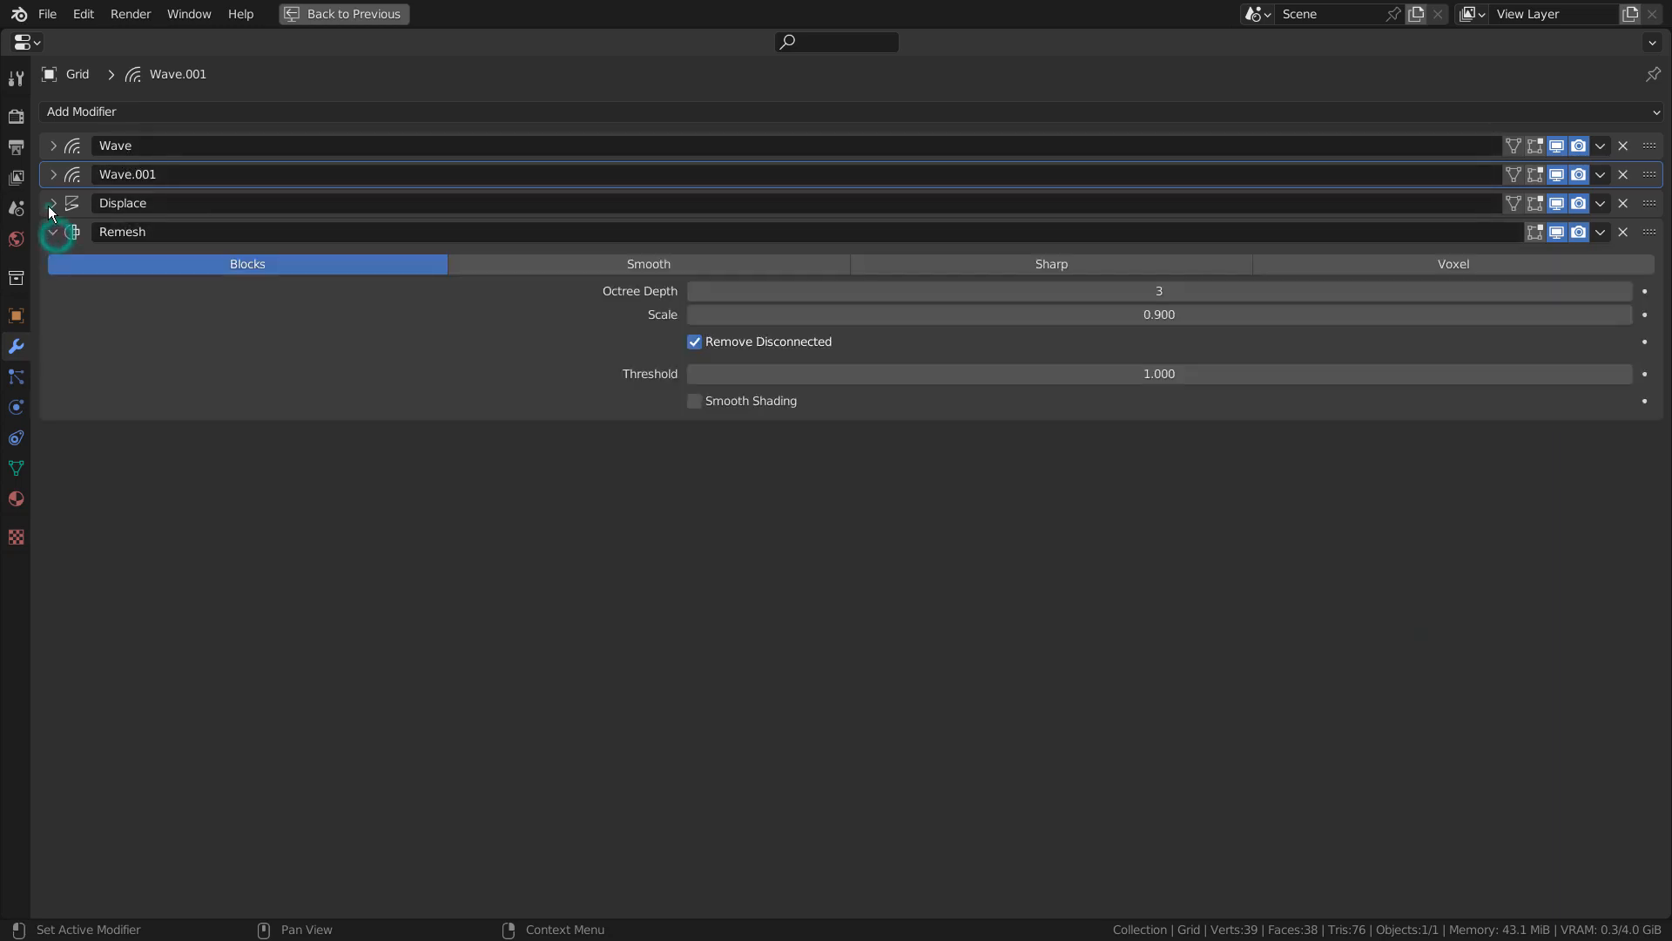
left_click(51, 203)
left_click(51, 192)
left_click(52, 200)
left_click(54, 176)
left_click(55, 147)
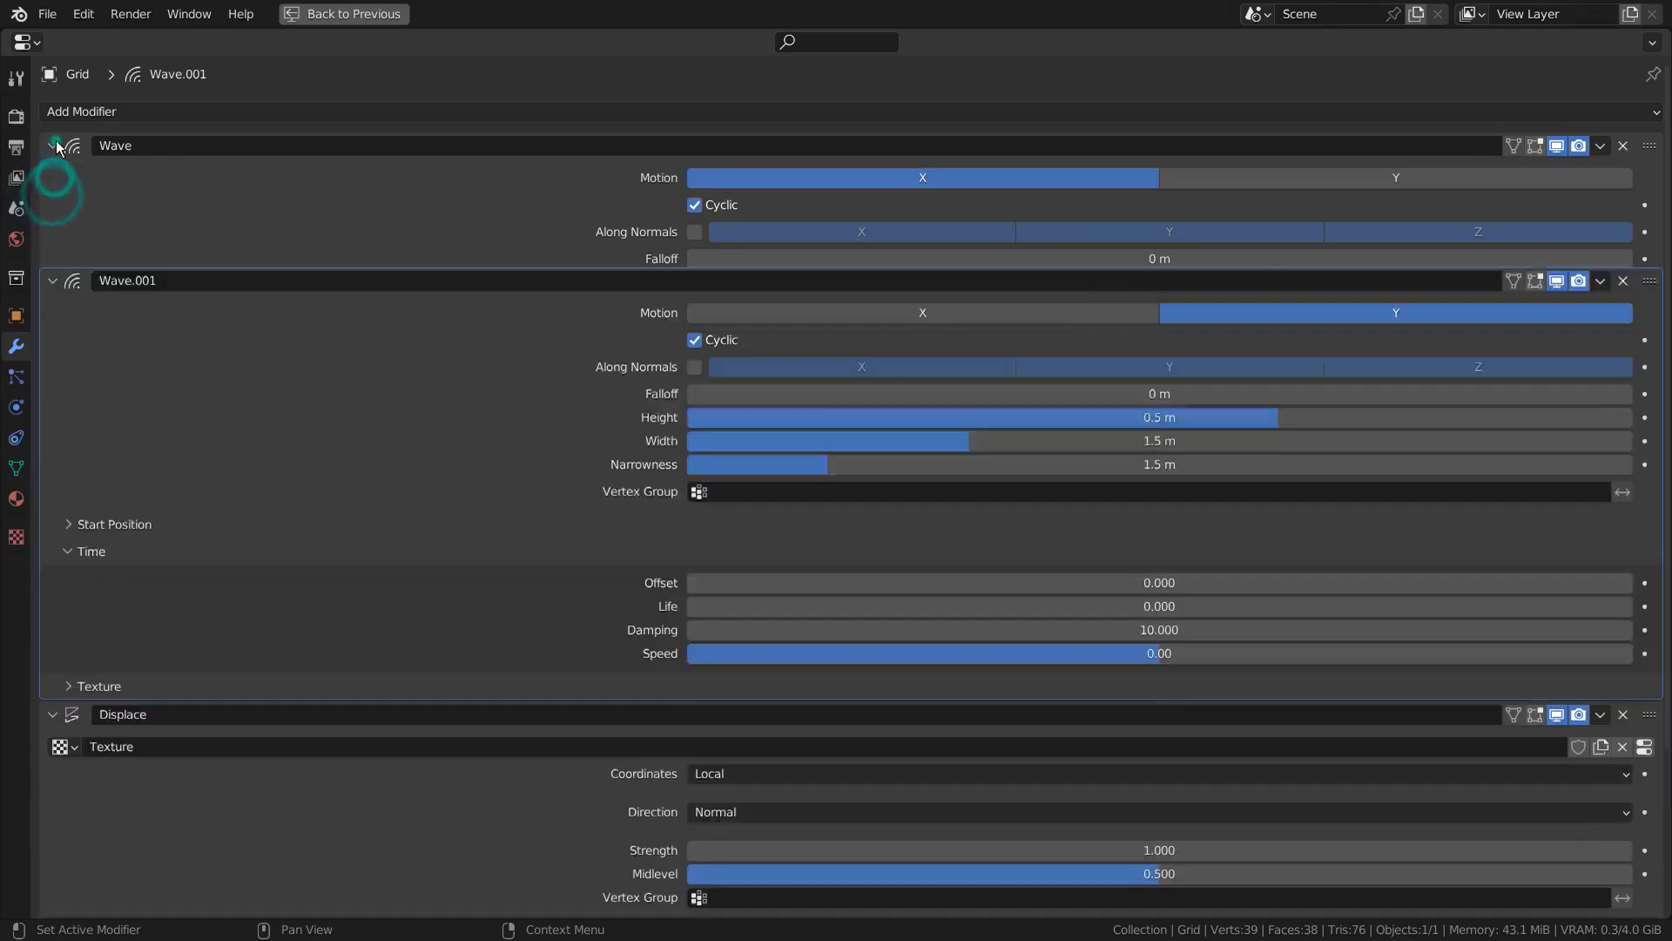
scroll(1644, 497, "down", 12)
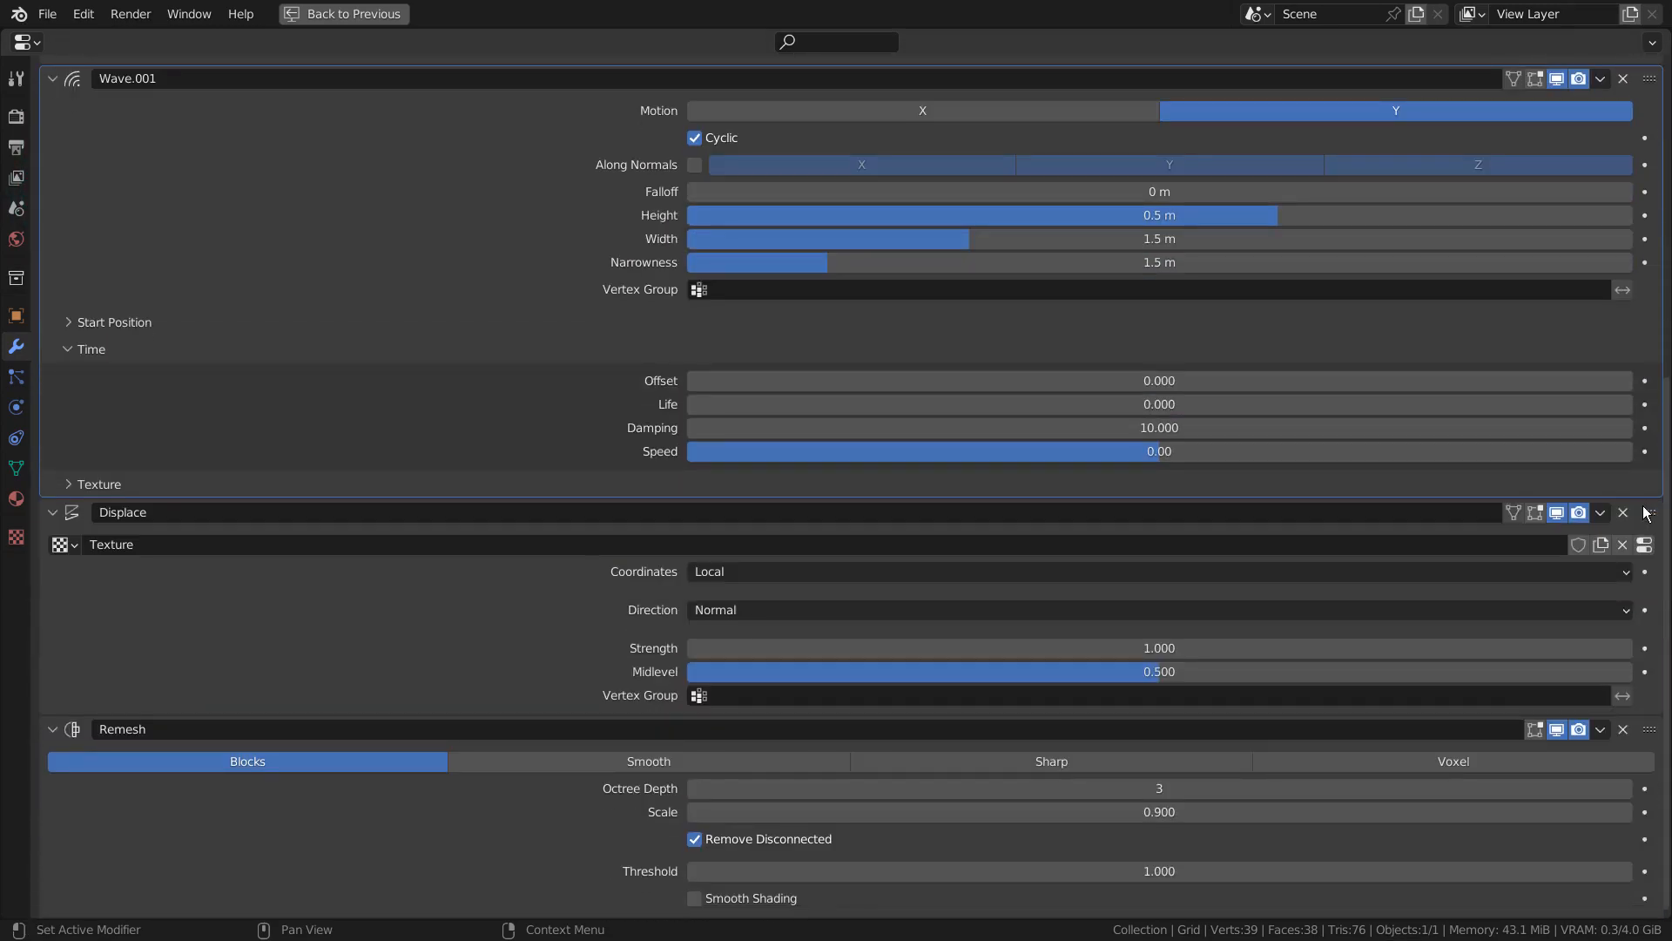
scroll(1644, 512, "up", 12)
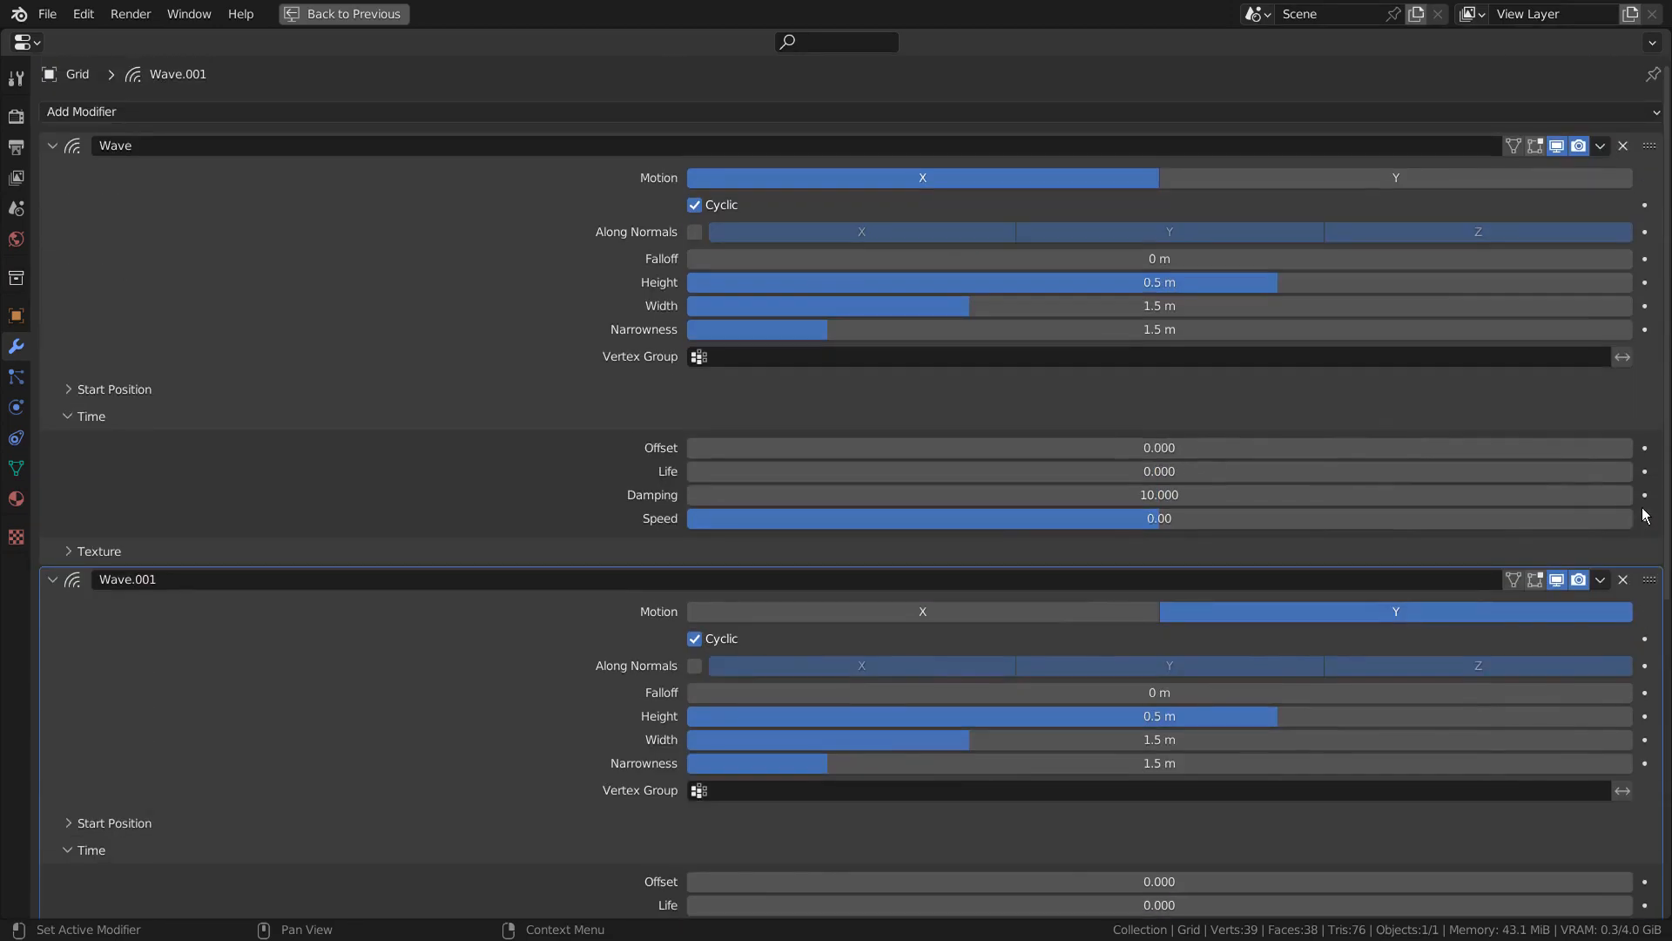
left_click_drag(53, 579, 53, 637)
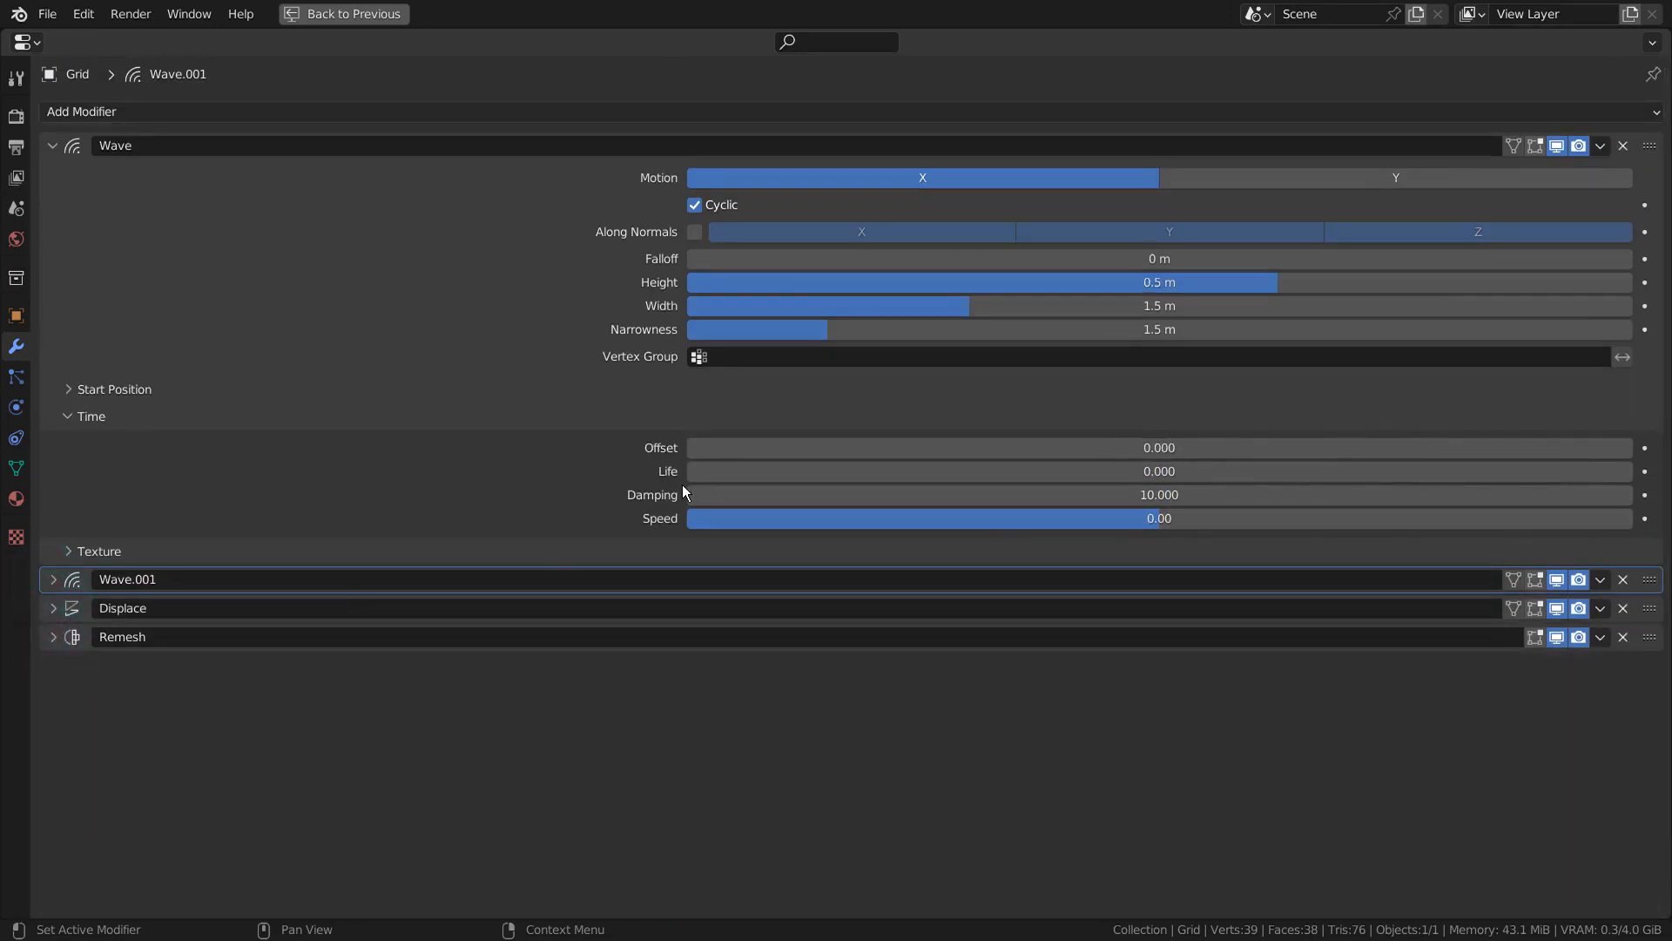
left_click(50, 149)
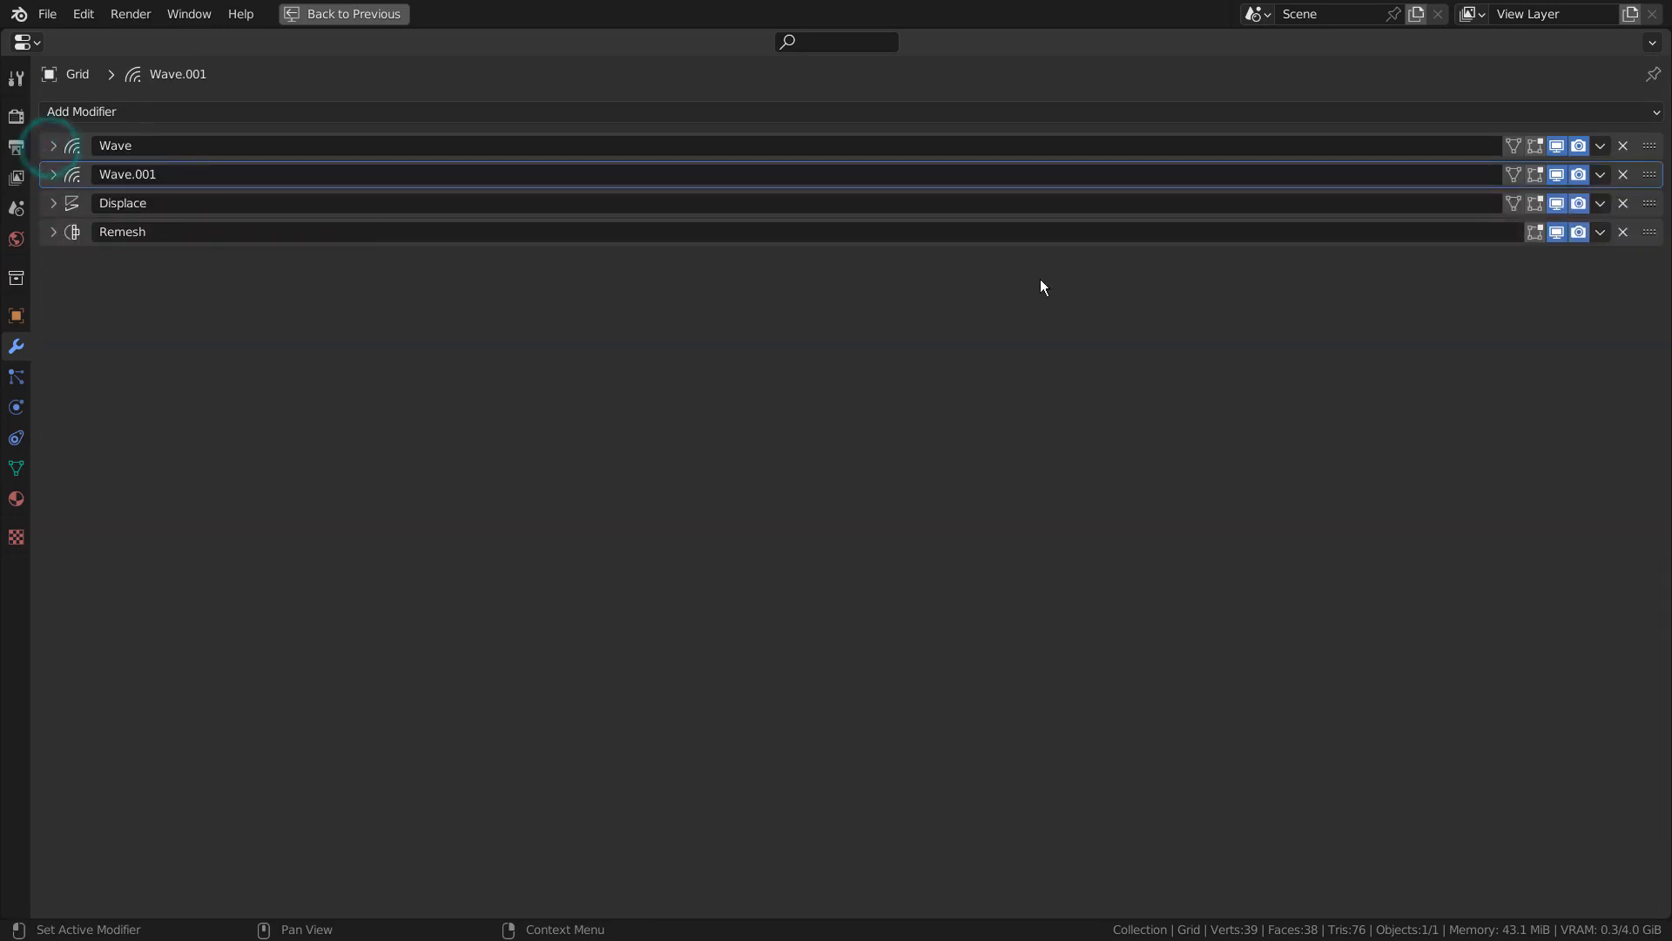
key("ctrl+space")
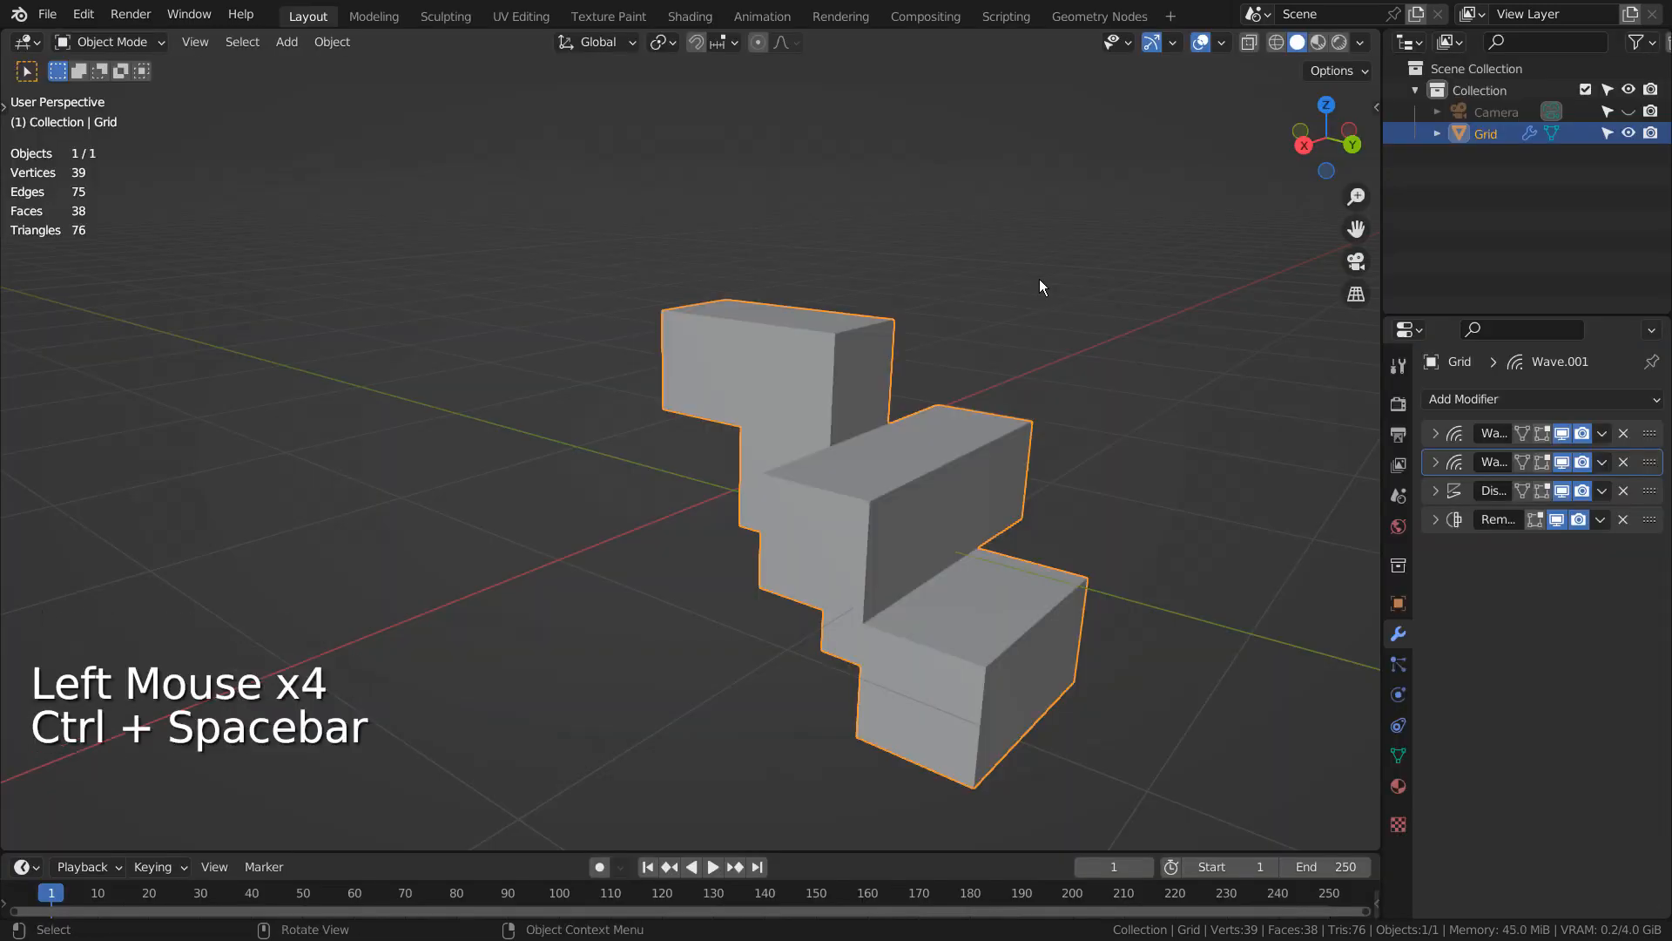
Step: Turn off viewport display for the Remesh, Displace and Wave.001 modifiers while the animation plays
left_click(1556, 520)
key("space")
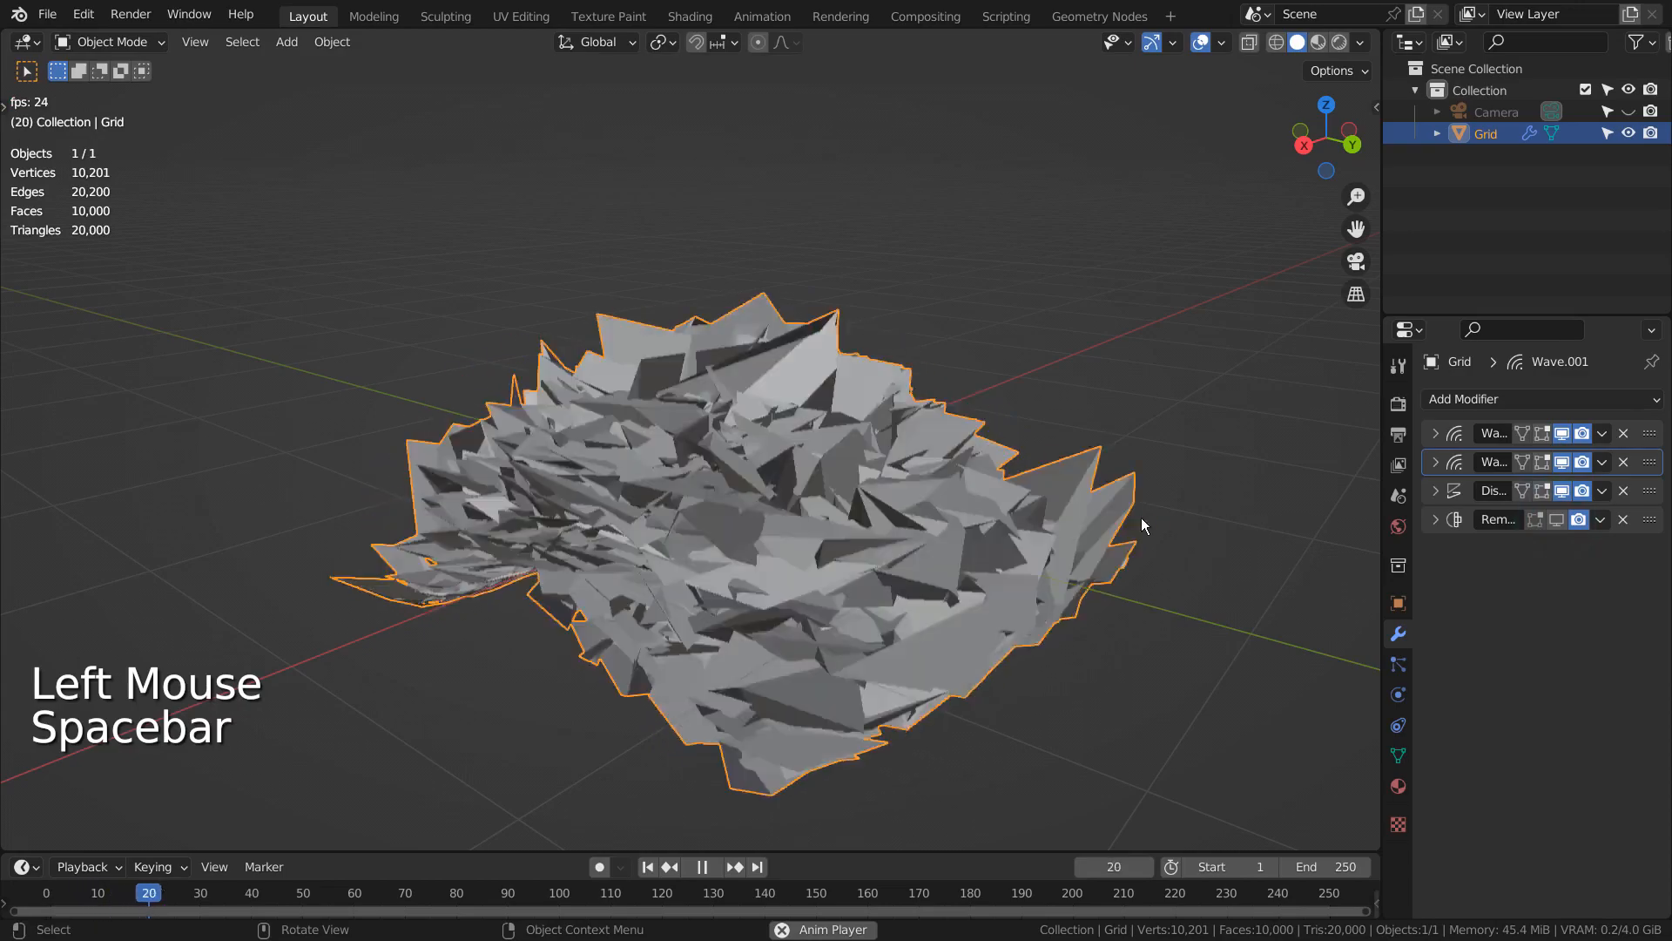
middle_click_drag(1141, 517, 522, 571)
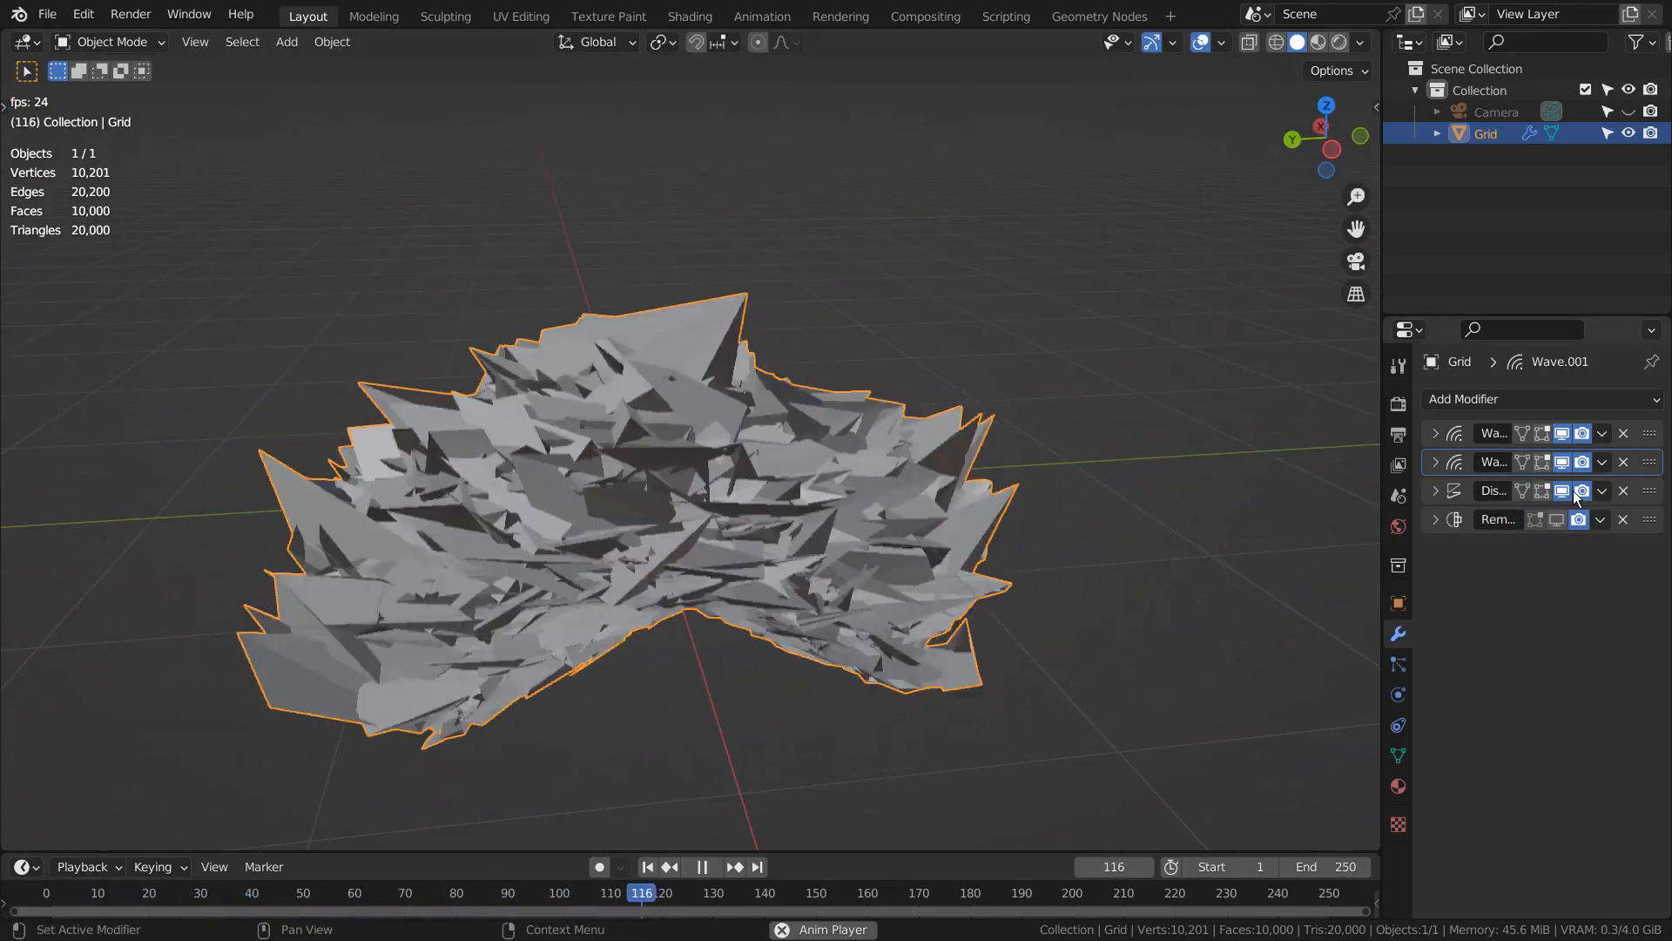
left_click(1559, 490)
middle_click_drag(975, 436, 1219, 314)
scroll(968, 383, "up", 2)
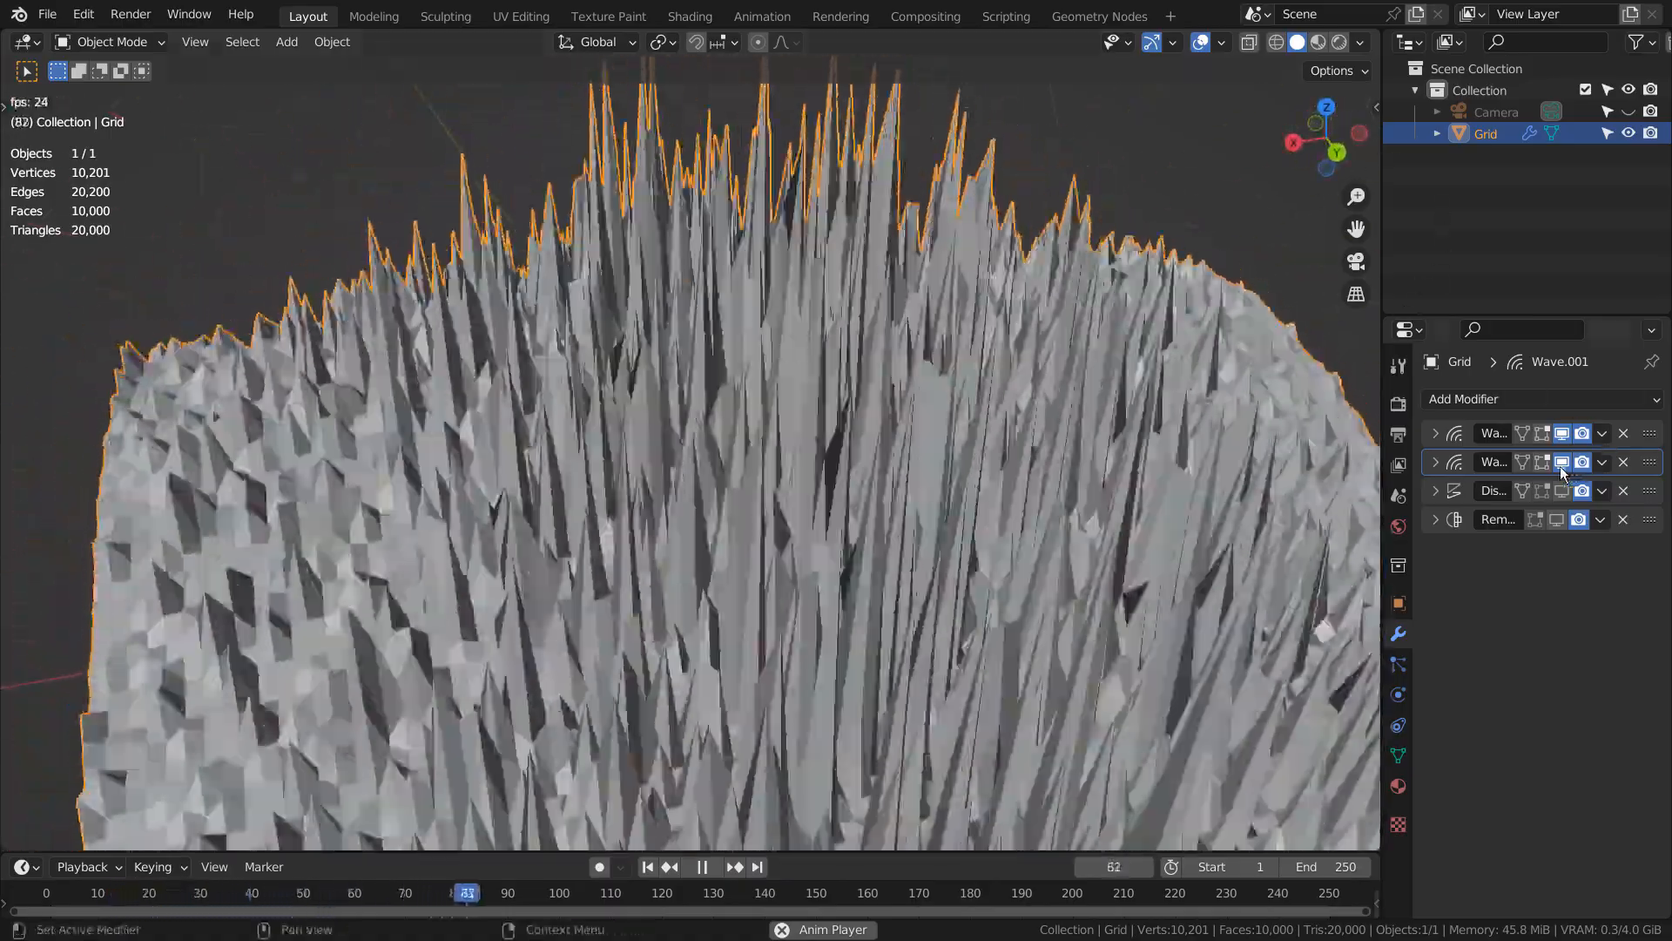
left_click(1560, 464)
mouse_move(971, 441)
middle_mouse_down()
mouse_move(688, 423)
mouse_move(458, 380)
mouse_move(48, 397)
mouse_move(568, 411)
middle_mouse_up()
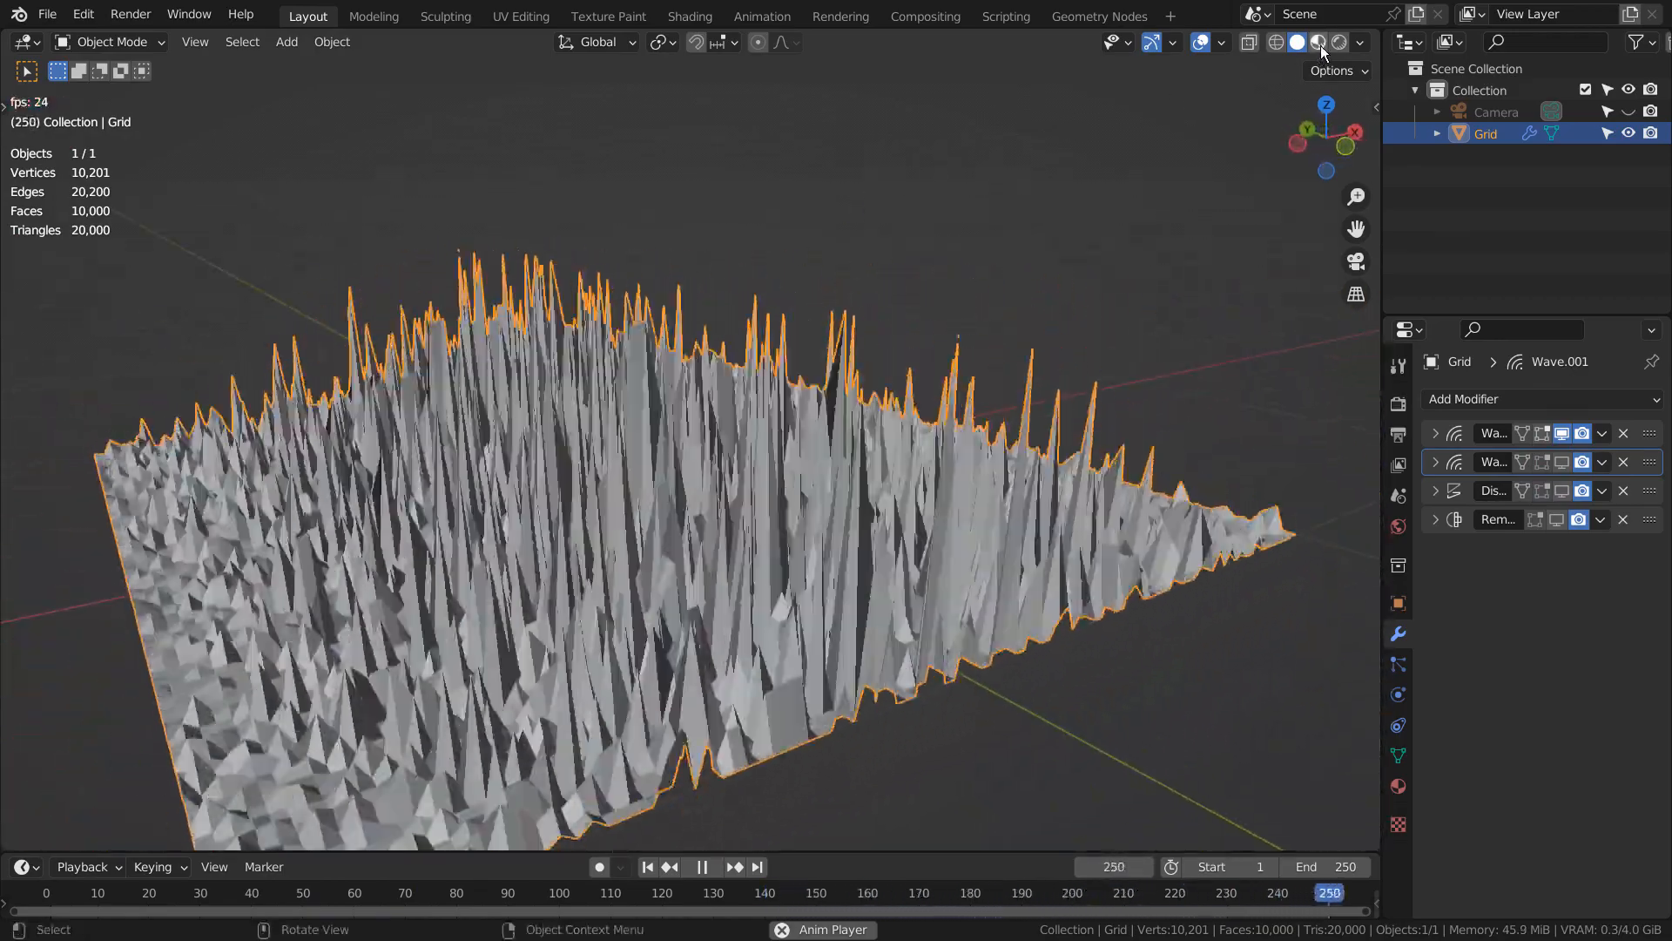
Step: Preview the animated spiky grid in material preview shading, comparing it with solid shading from different angles
left_click(1318, 43)
mouse_move(716, 325)
middle_mouse_down()
mouse_move(747, 379)
mouse_move(891, 343)
mouse_move(1001, 353)
middle_mouse_up()
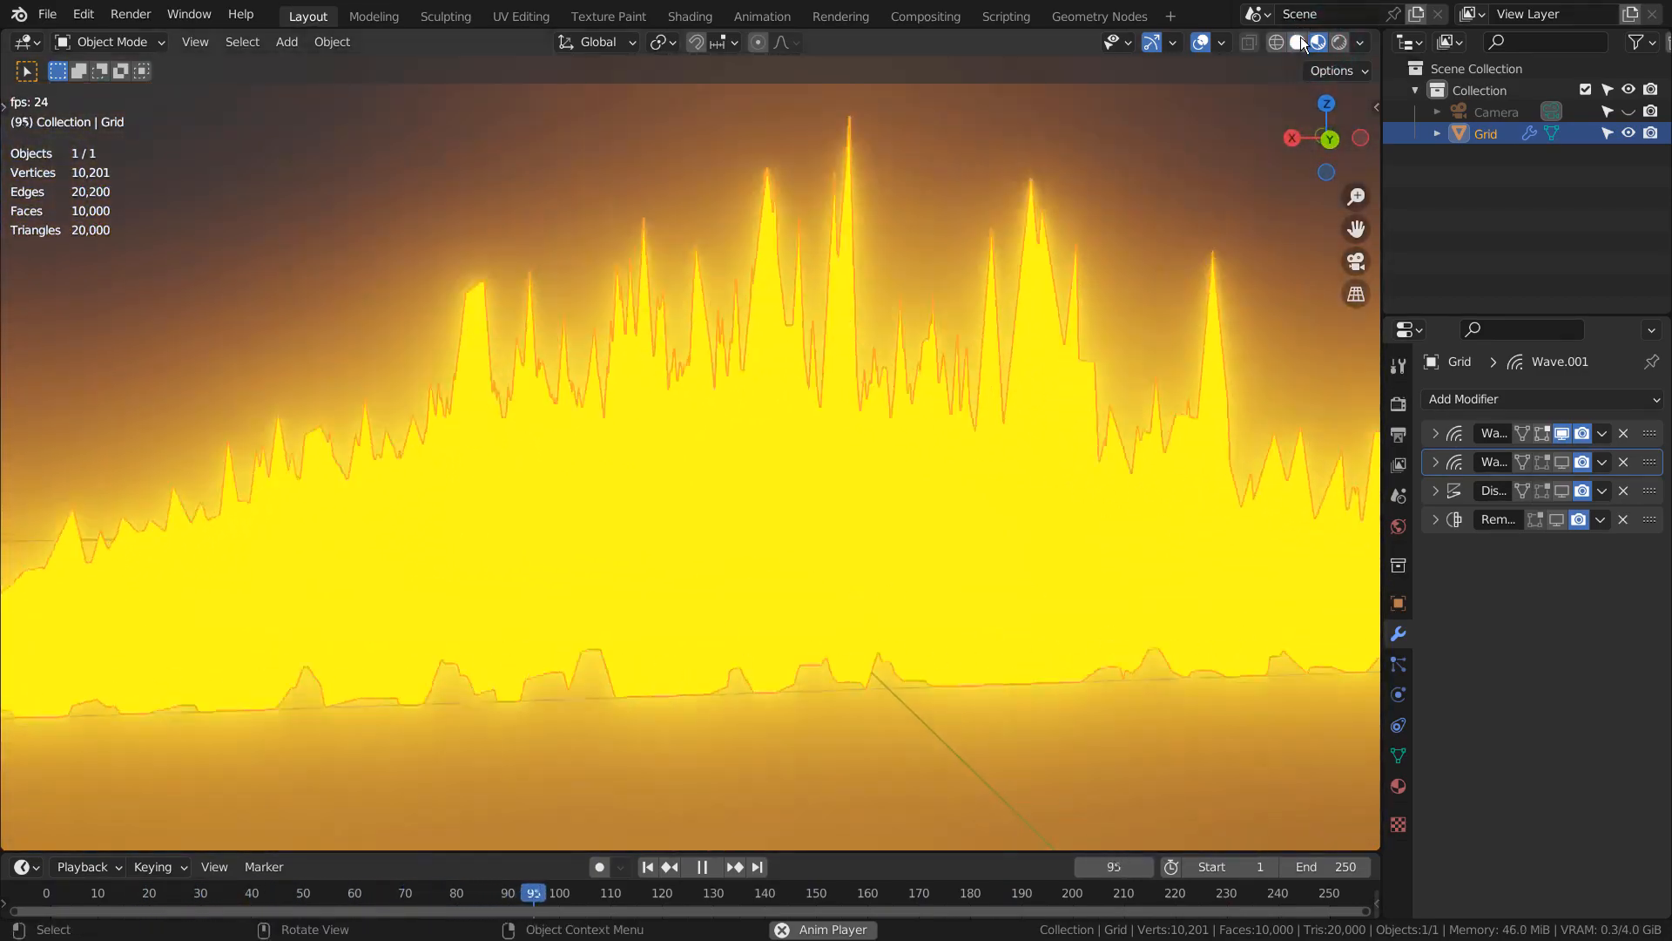
left_click(1300, 41)
left_click(1320, 42)
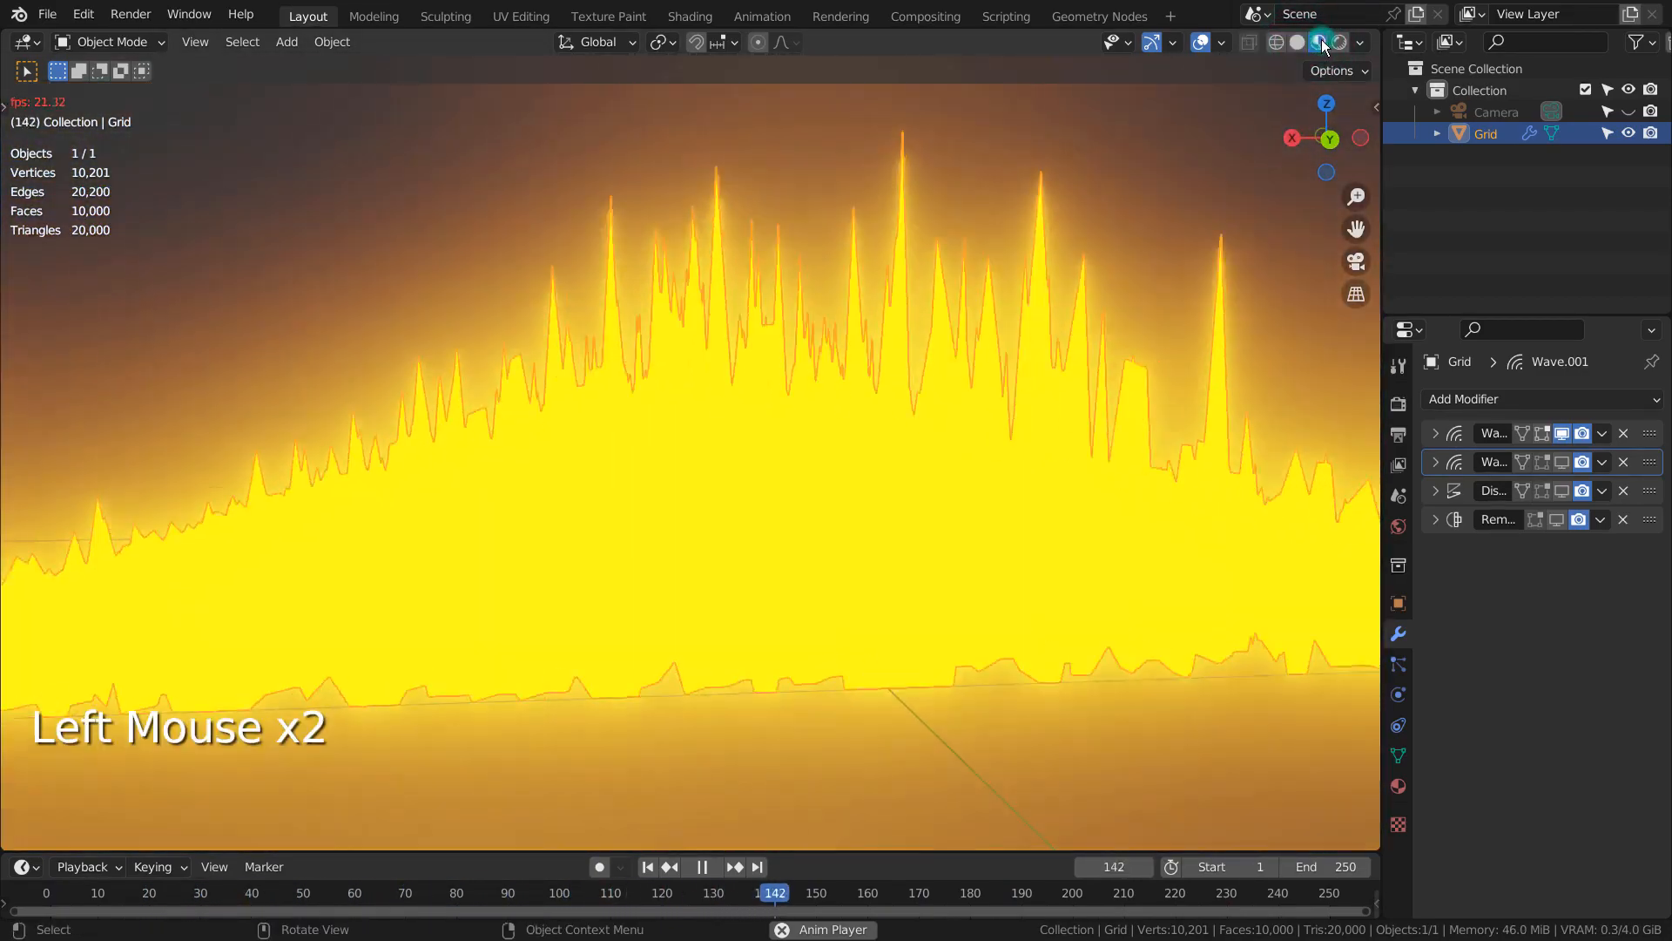
middle_click_drag(1110, 405, 596, 468)
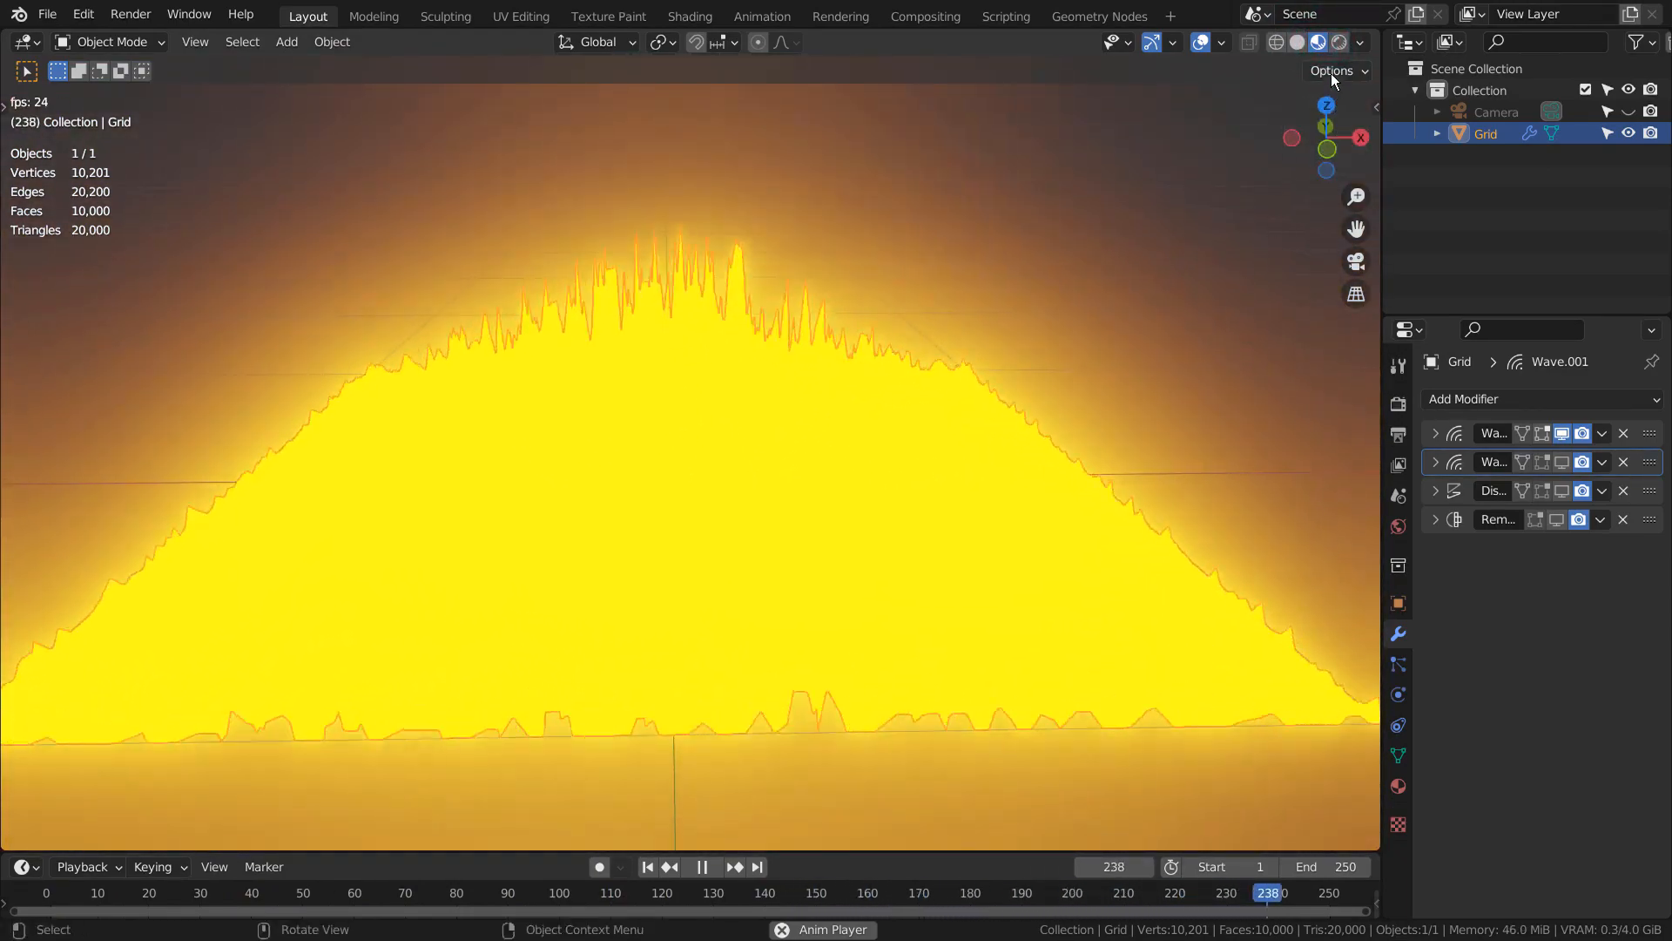
Step: Stop the animation, duplicate the grid in place, and scale the copy to 0.937
key("space")
key("shift+d")
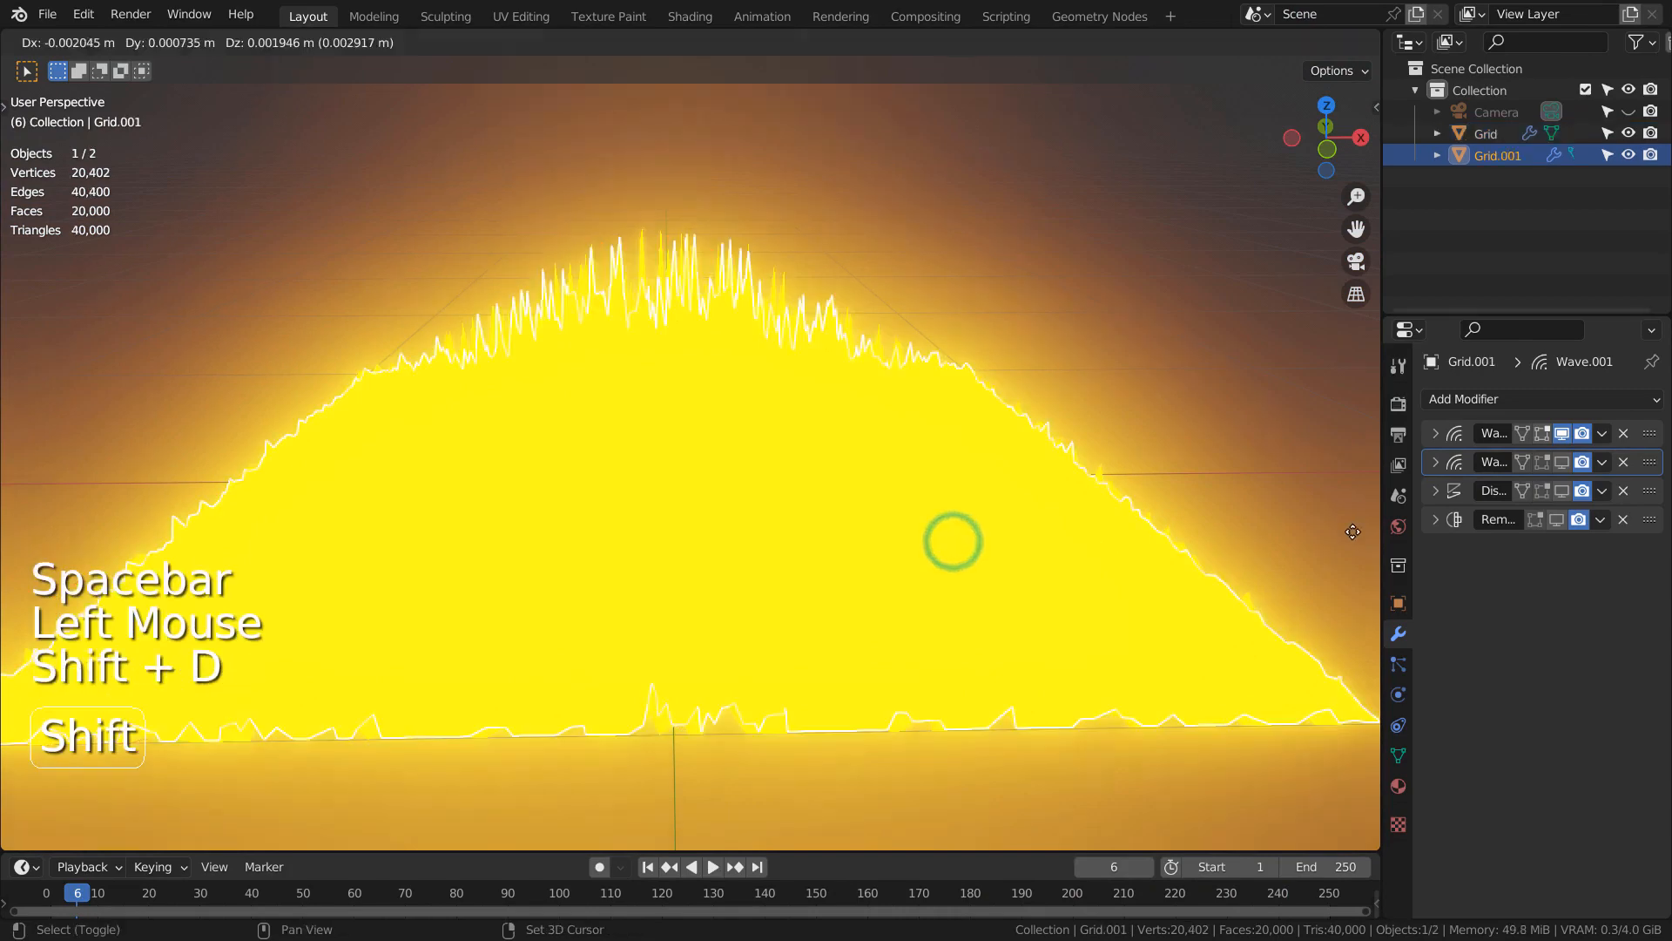
key("s")
left_click(1316, 535)
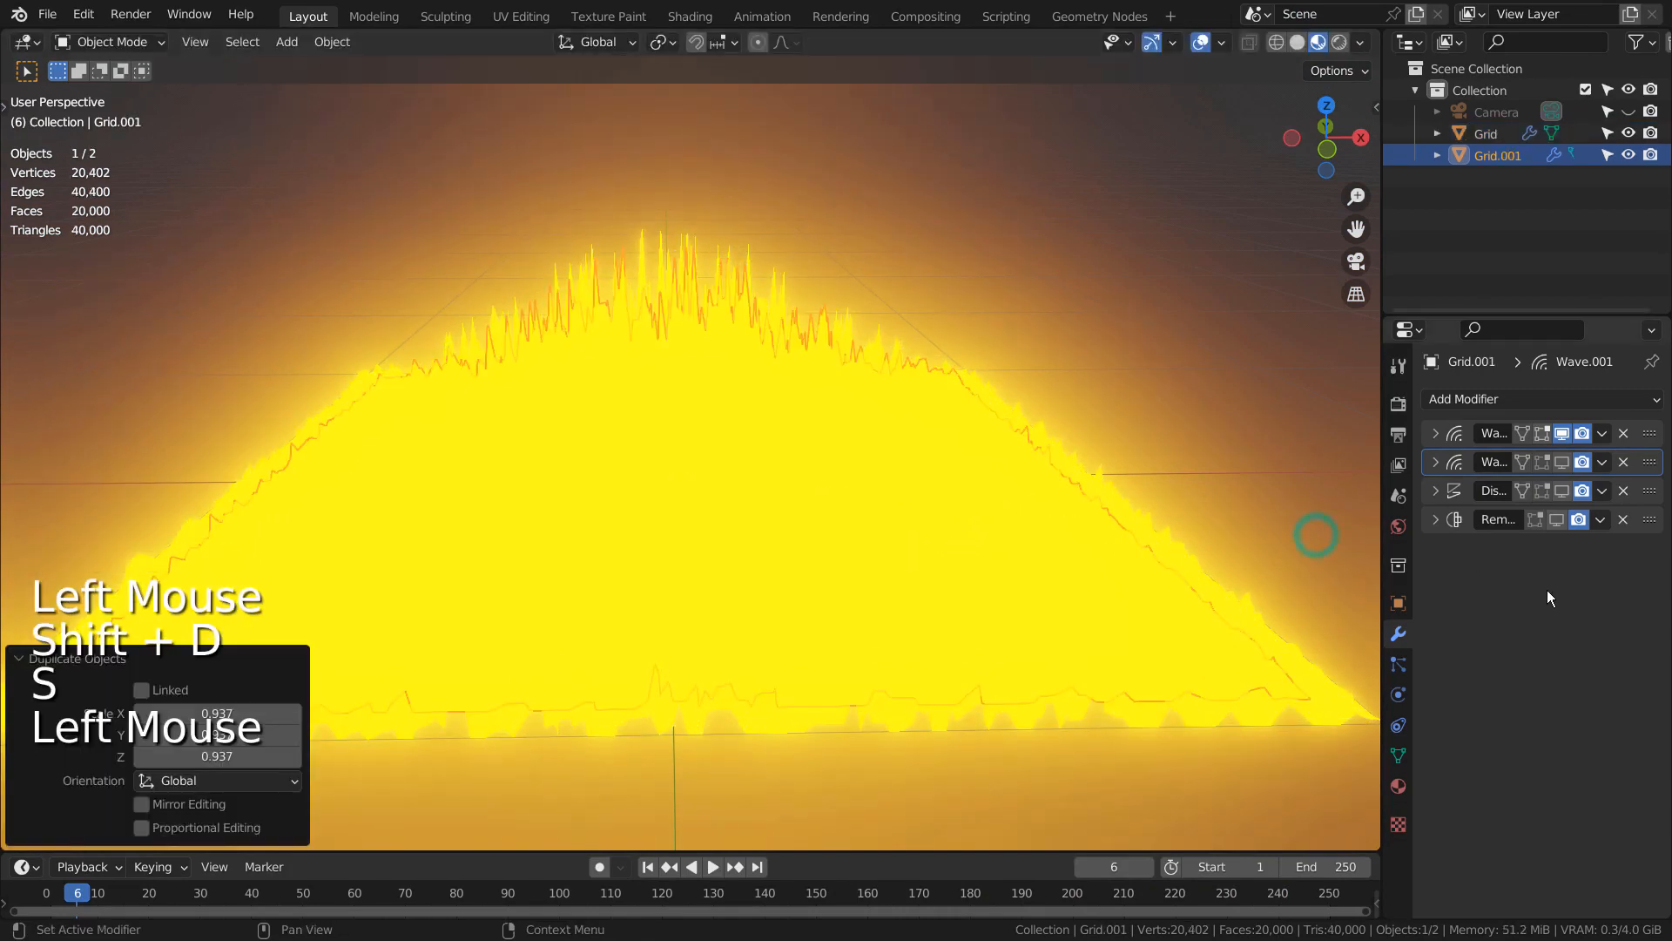
Step: Give the grid copy its own material and set its emission color to red
left_click(1398, 786)
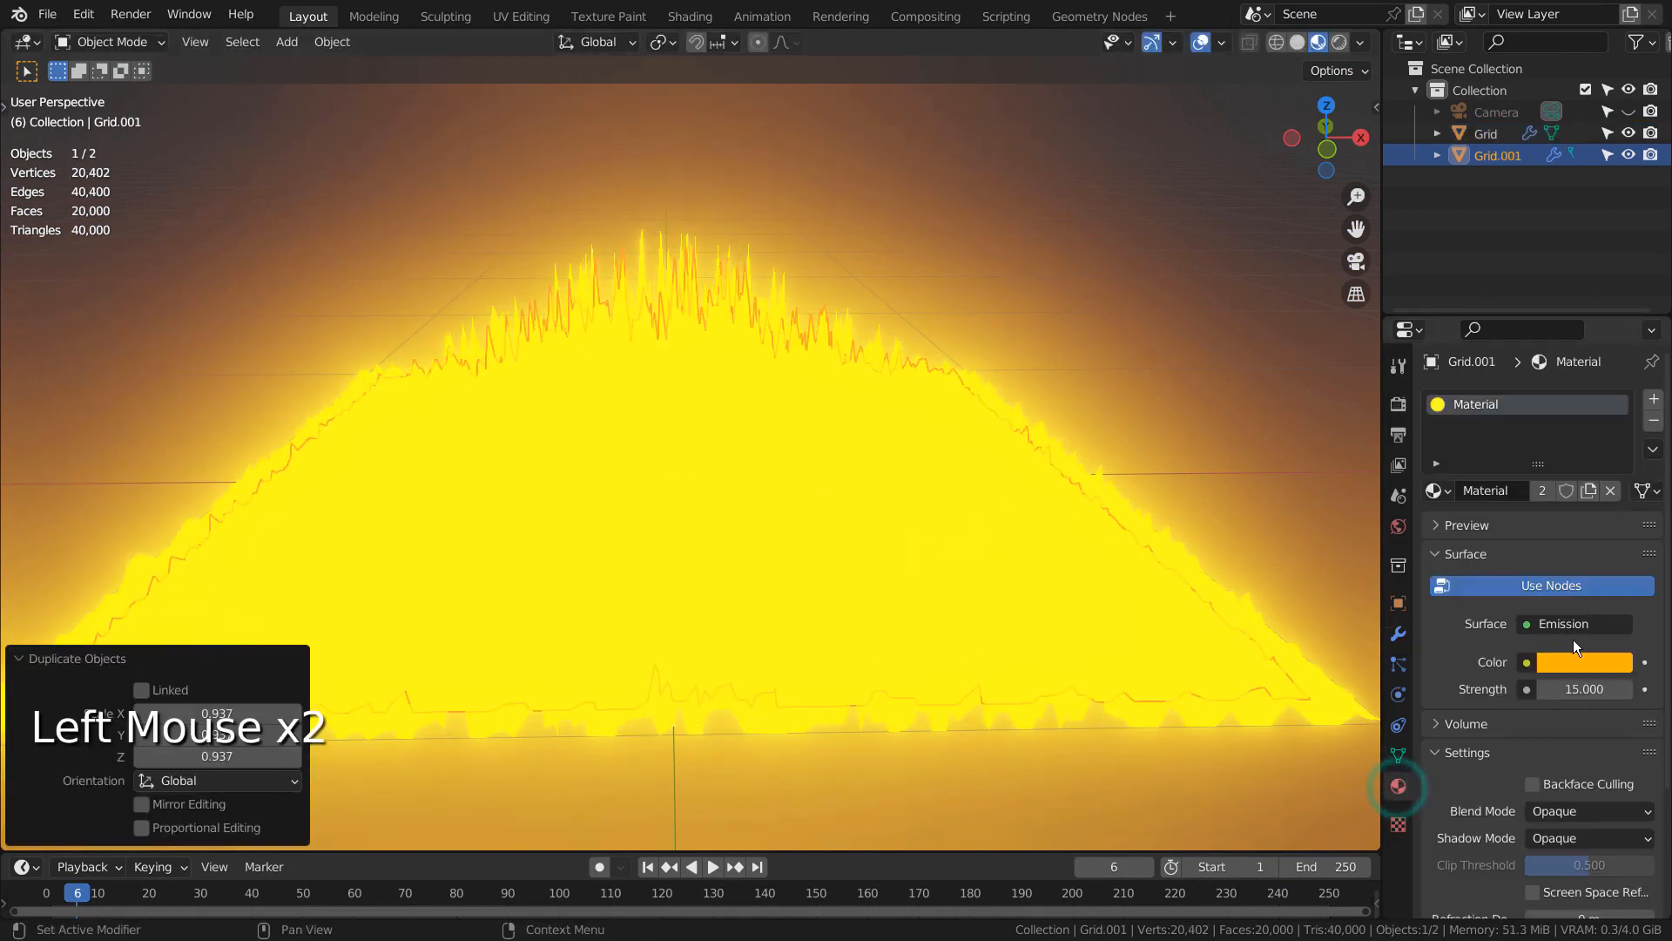
left_click(1548, 492)
left_click(1572, 662)
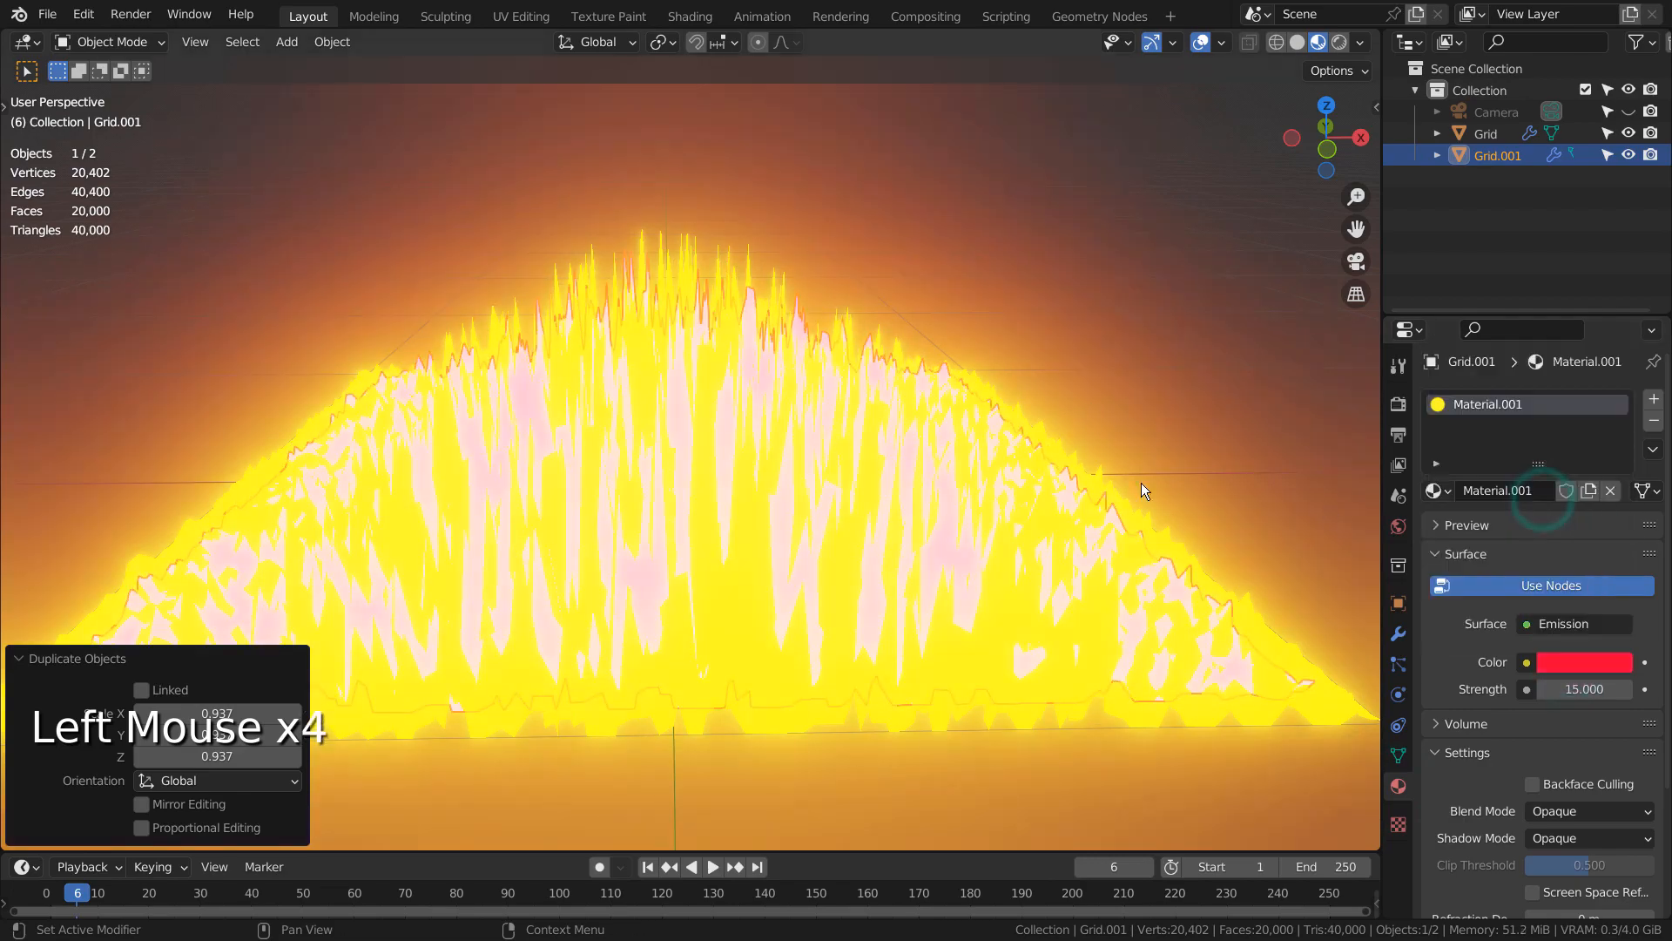
left_click(1066, 342)
Step: Play the animation and examine the two overlapping grids up close
key("space")
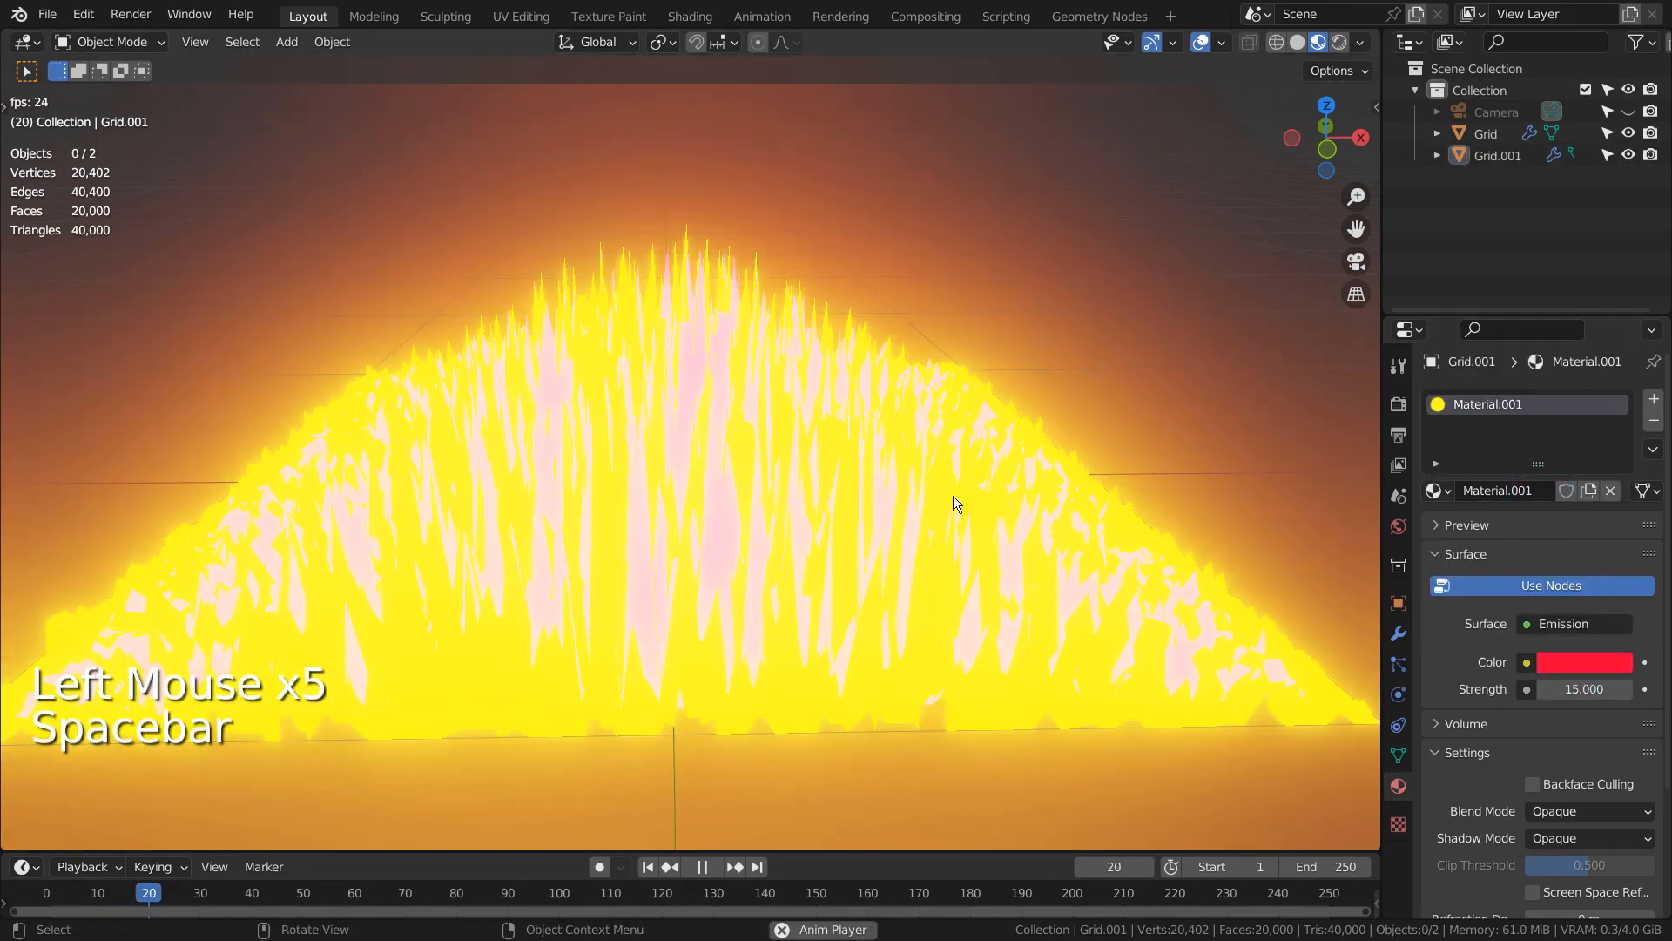
middle_click_drag(1013, 486, 942, 546)
scroll(928, 482, "up", 2)
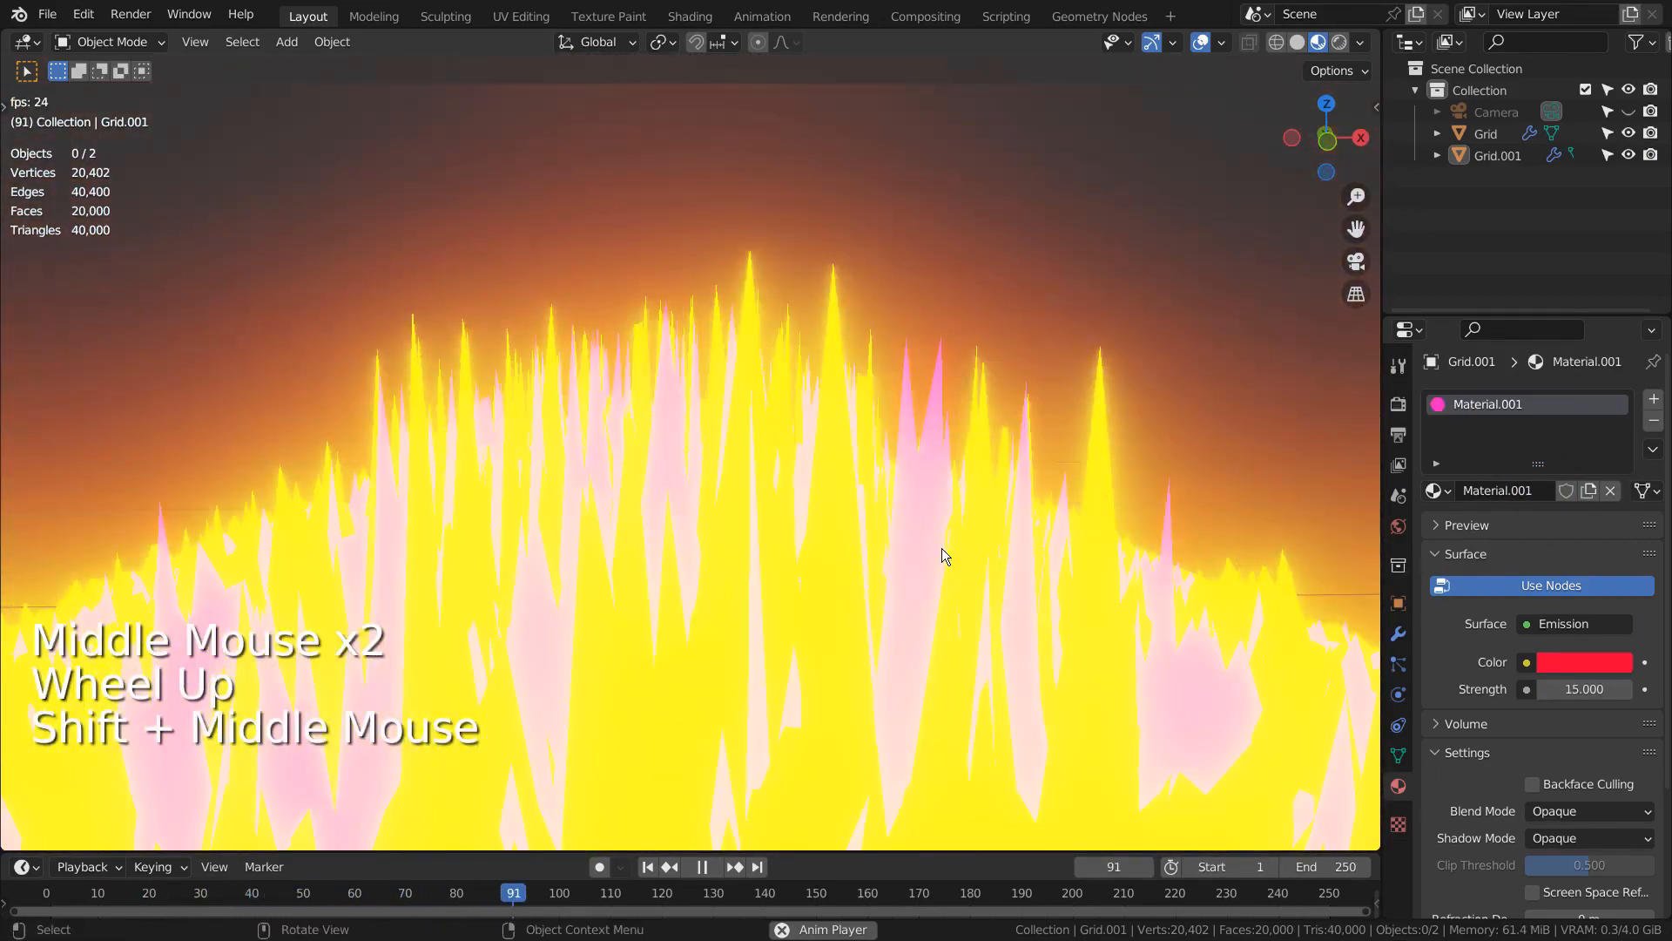
mouse_move(601, 598)
middle_mouse_down()
mouse_move(1070, 590)
mouse_move(947, 603)
mouse_move(584, 580)
mouse_move(614, 582)
middle_mouse_up()
key("space")
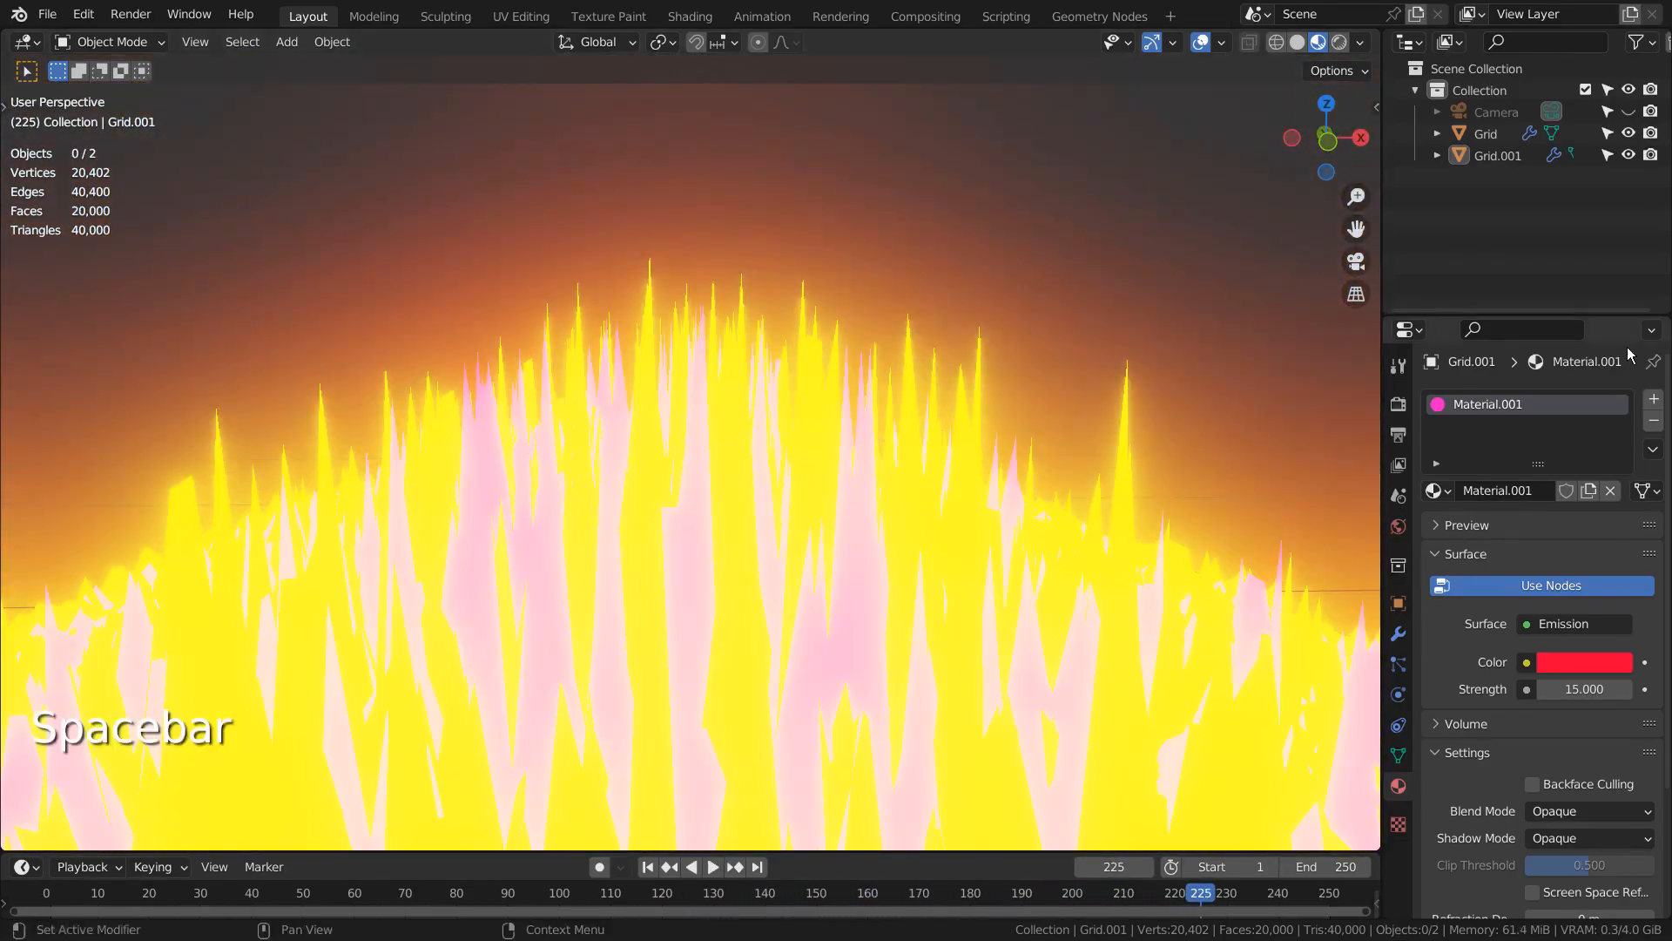
Step: Delete the smaller grid copy Grid.001
left_click(1518, 162)
key("x")
left_click(1174, 273)
Step: Turn off viewport display for the original grid's first Wave modifier and inspect the flat mesh in solid shading
left_click(1122, 667)
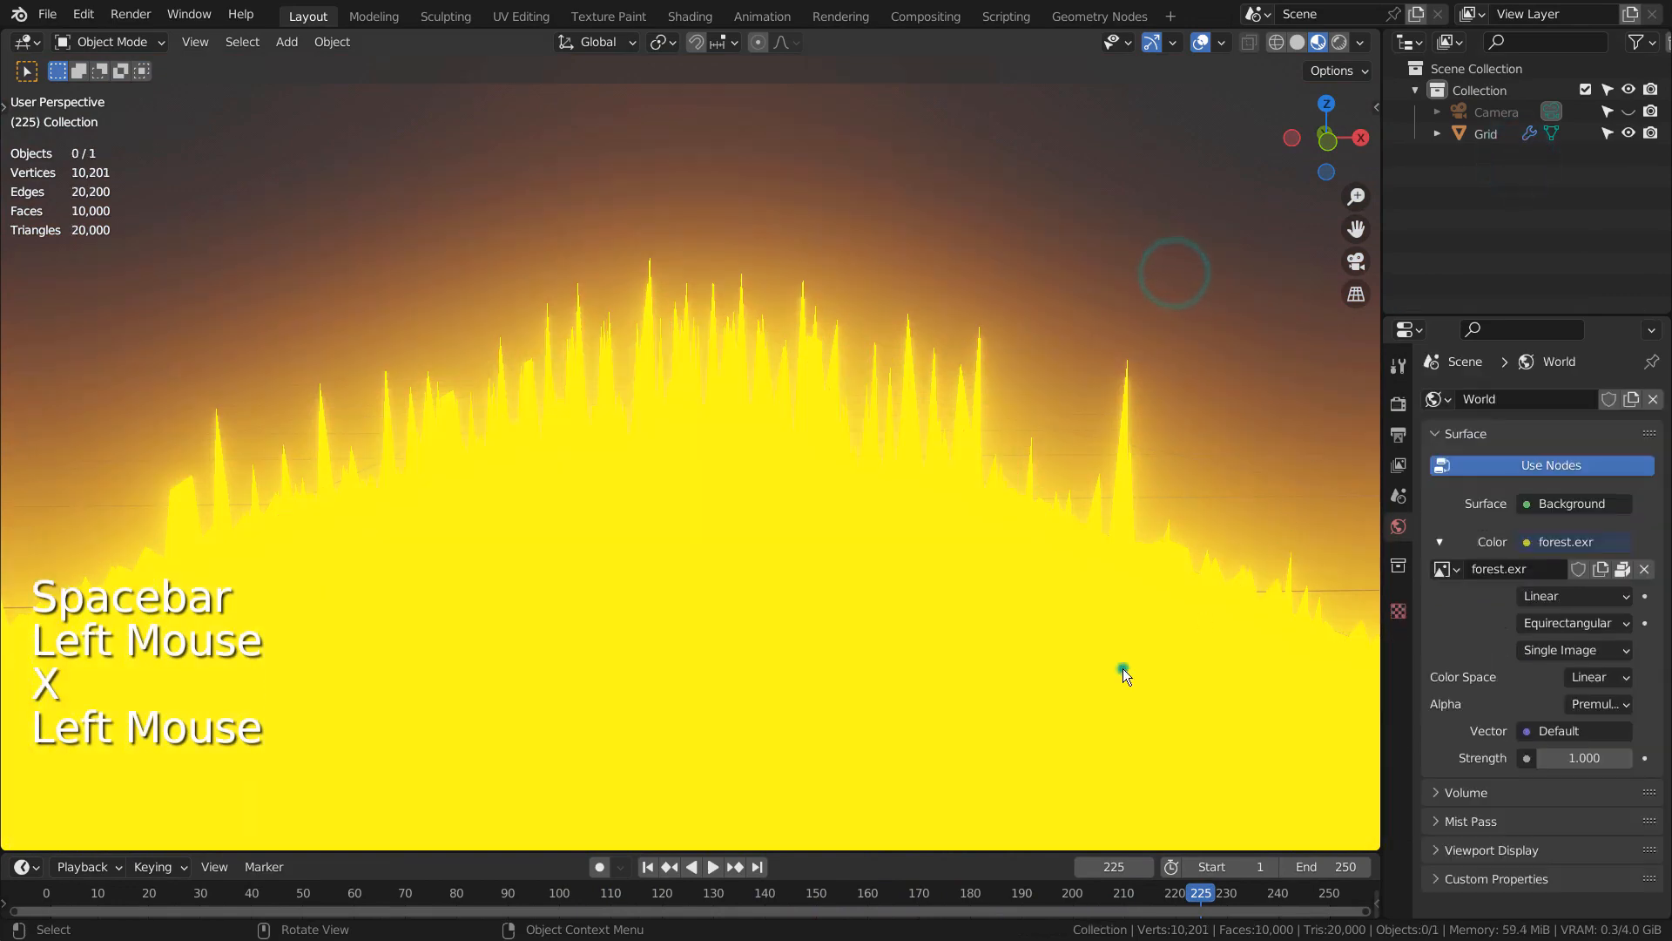
double_click(1397, 633)
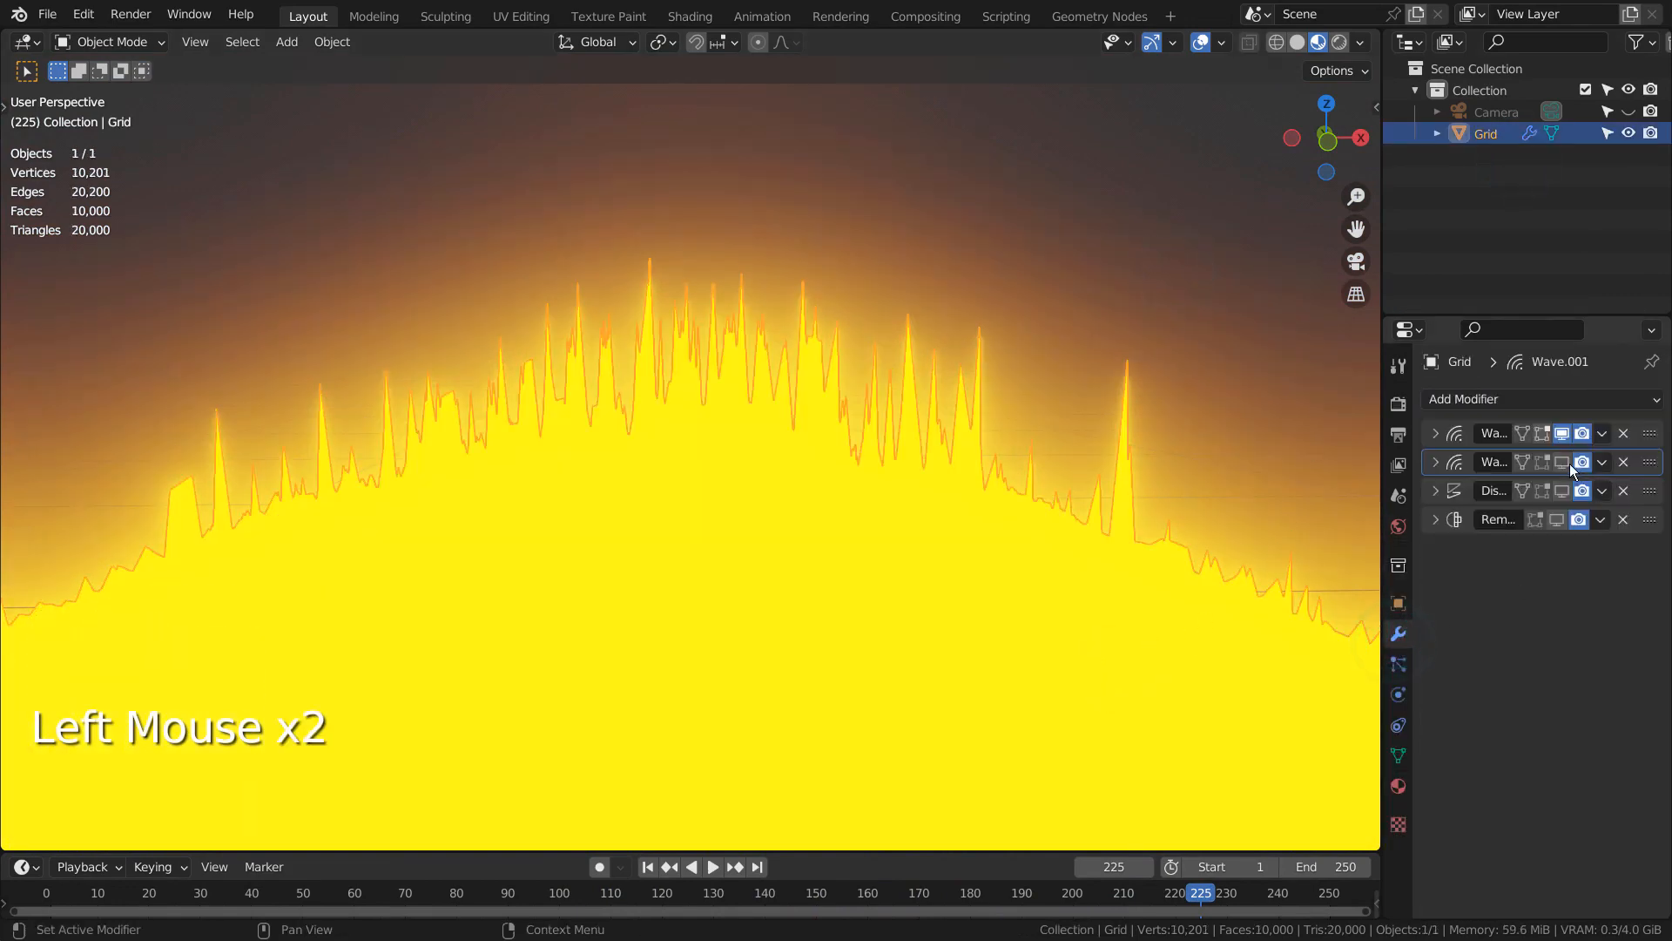
left_click(1562, 434)
middle_click_drag(1242, 457, 1195, 28)
left_click(1296, 42)
scroll(675, 588, "down", 2)
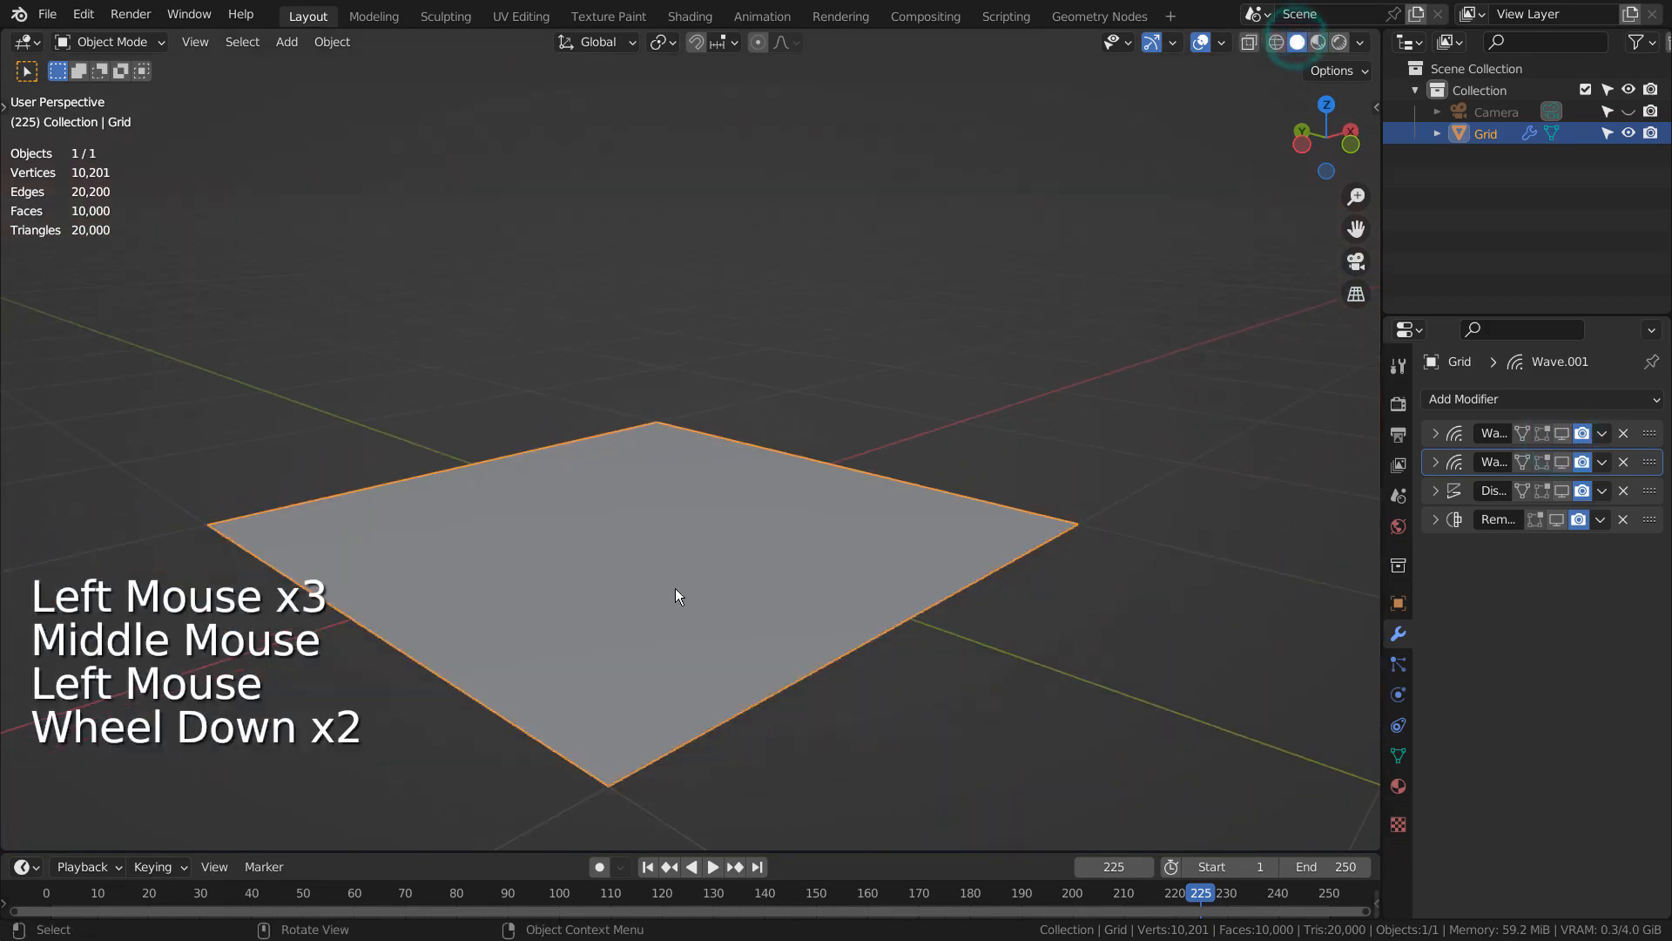
mouse_move(675, 588)
middle_mouse_down()
mouse_move(974, 633)
mouse_move(515, 668)
mouse_move(534, 653)
middle_mouse_up()
key("Tab")
key("Tab")
Step: Add a mesh grid with 100 X subdivisions and 100 Y subdivisions
key("shift+a")
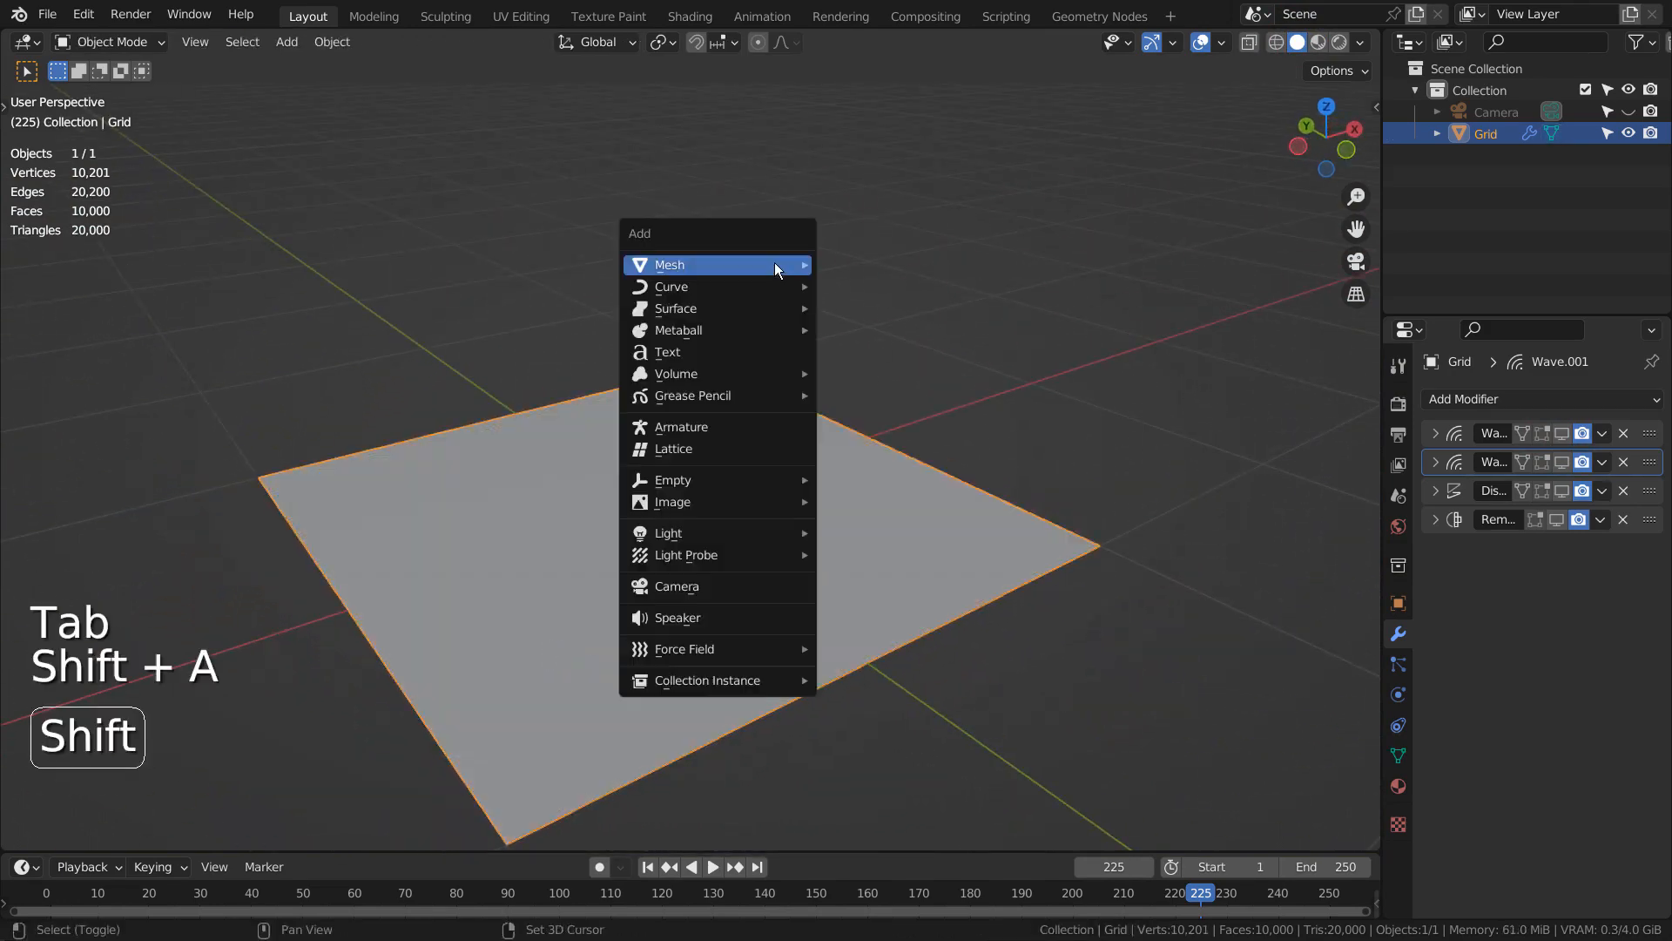
mouse_move(773, 263)
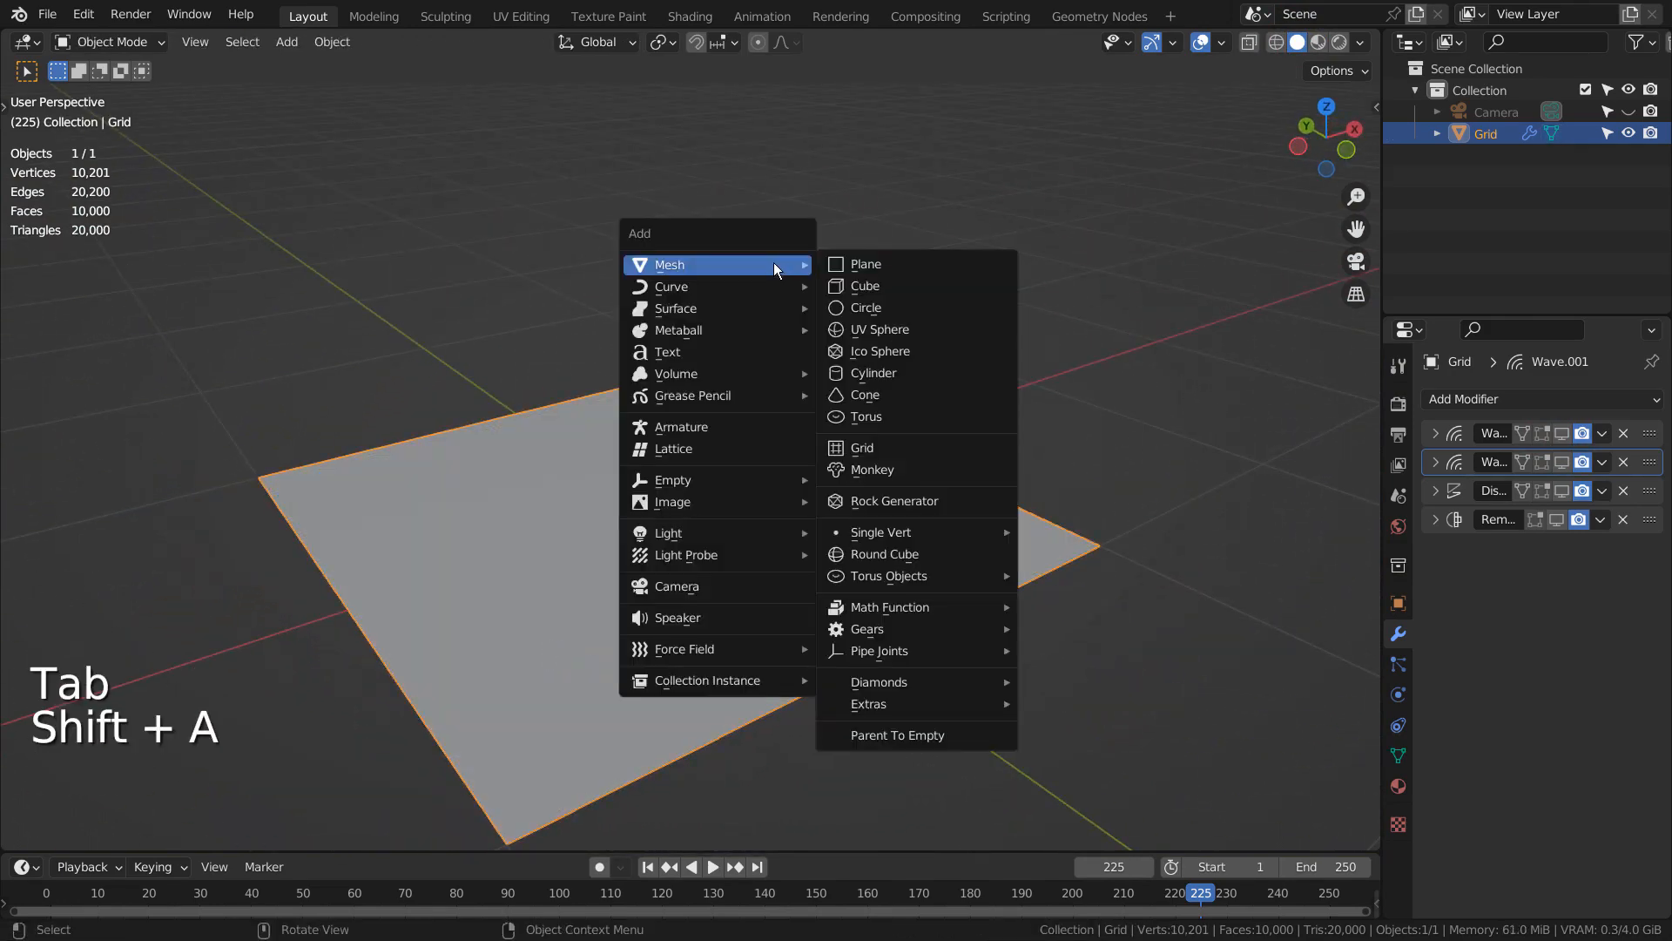
left_click(923, 448)
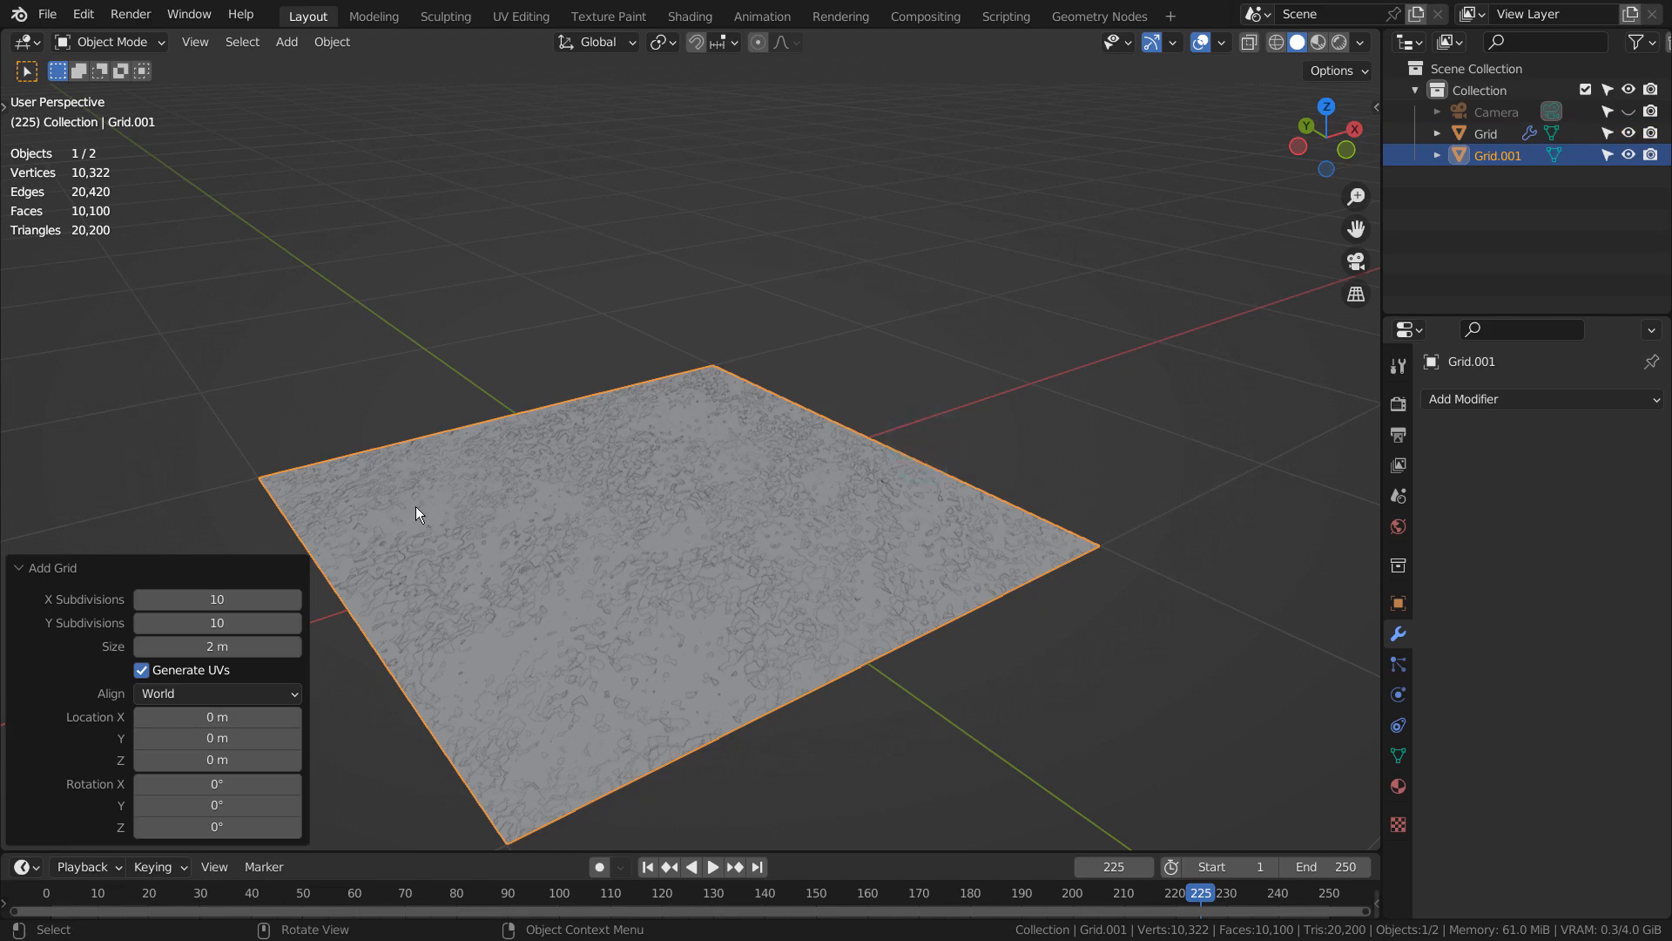
left_click(251, 599)
type("100")
key("Tab")
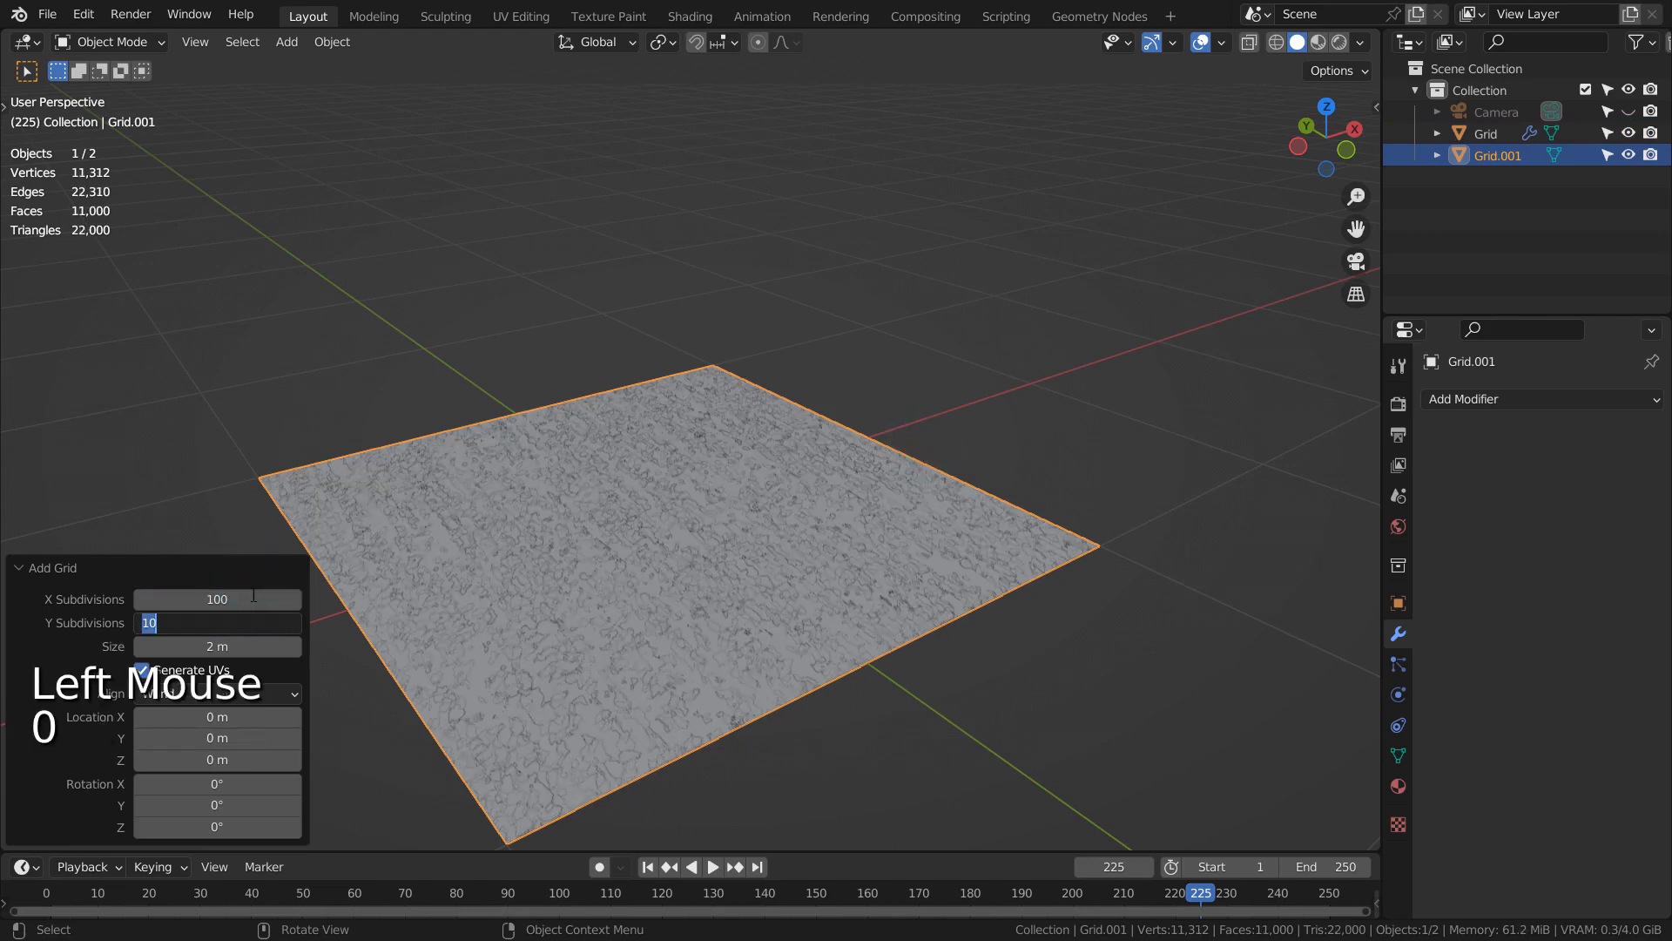
type("0")
key("Return")
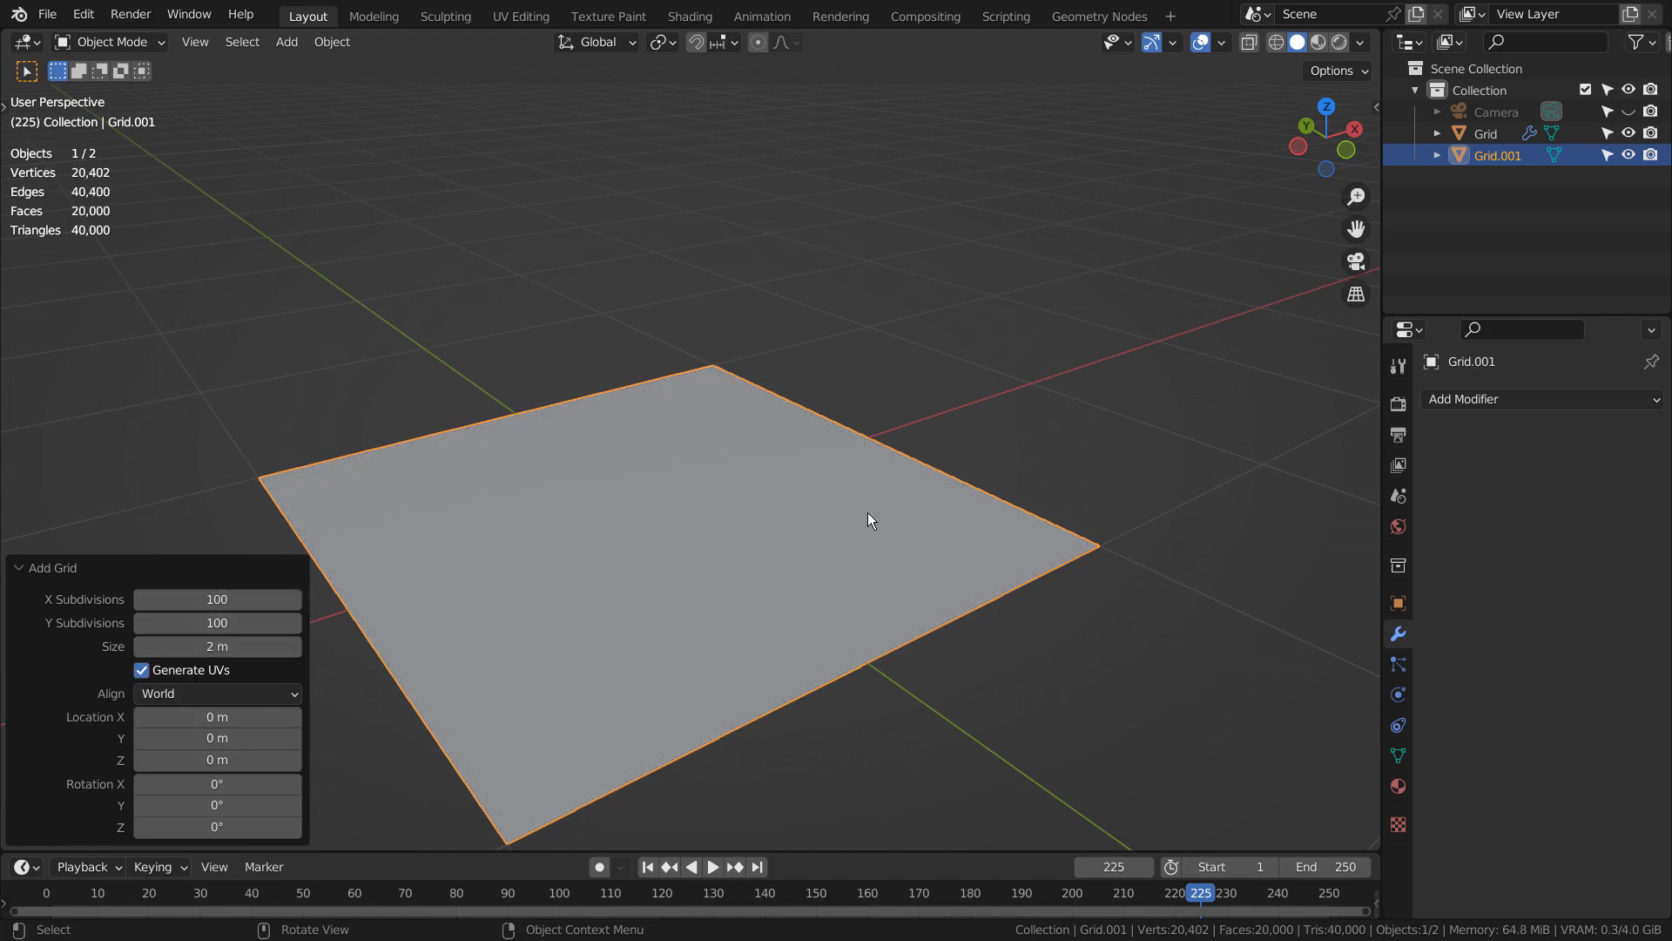
Step: Delete the newly added grid and select the original grid again
key("x")
left_click(849, 540)
left_click(923, 535)
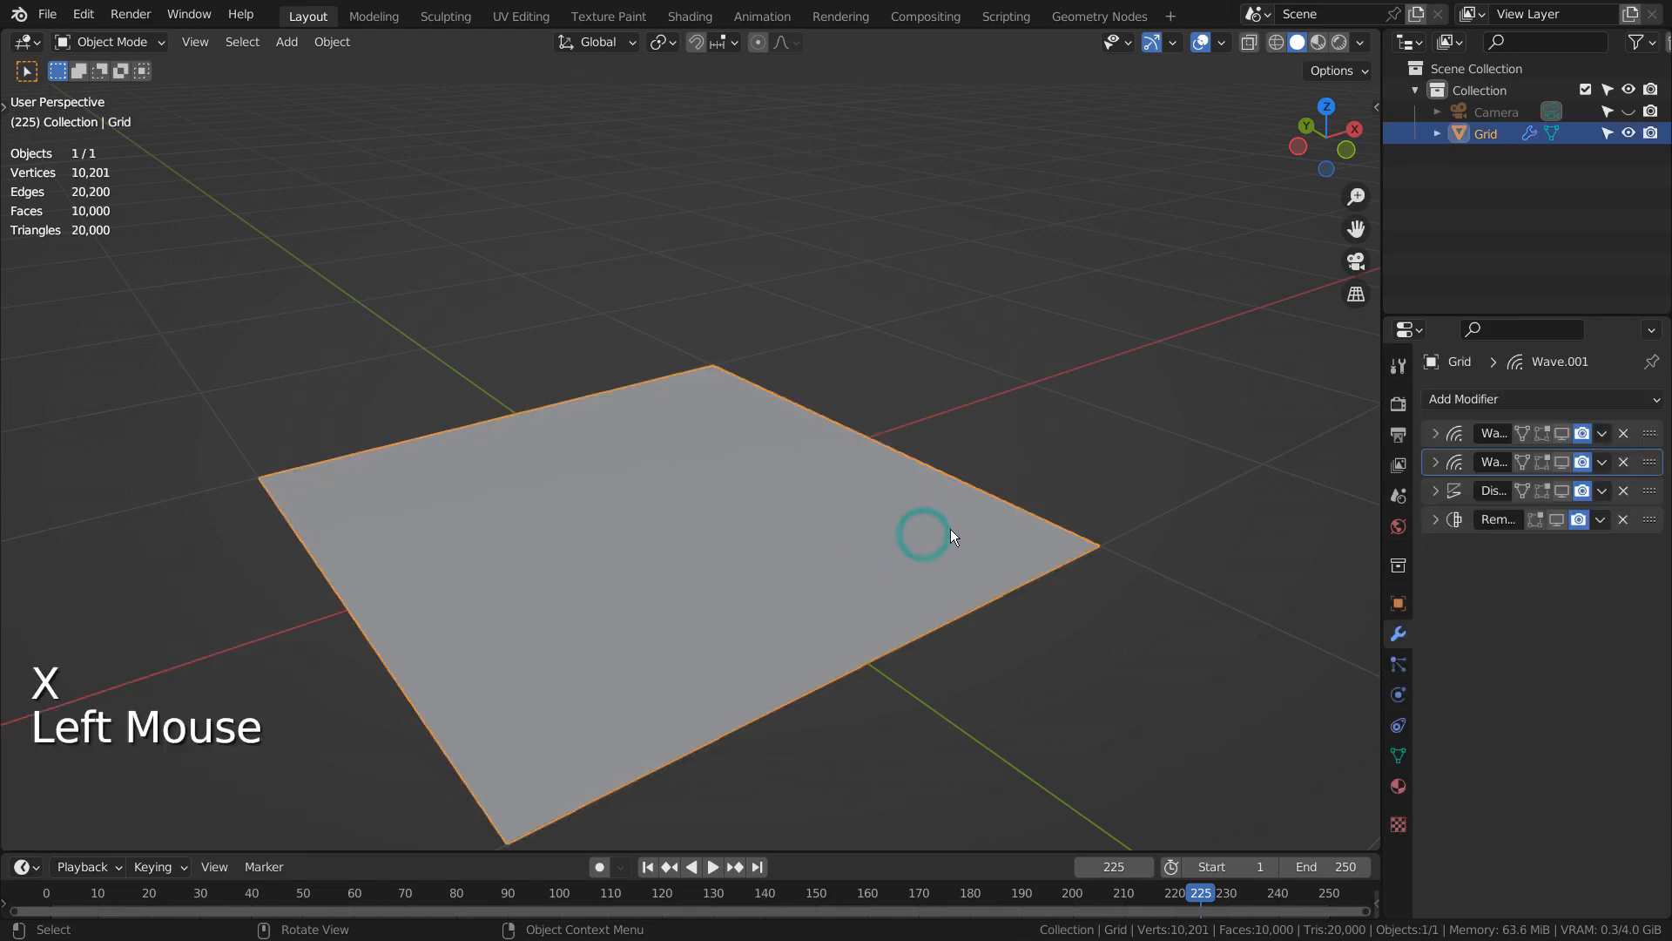
Step: Review the first Wave modifier's settings with its viewport display turned on, and play the animation from frame 1
left_click(1434, 433)
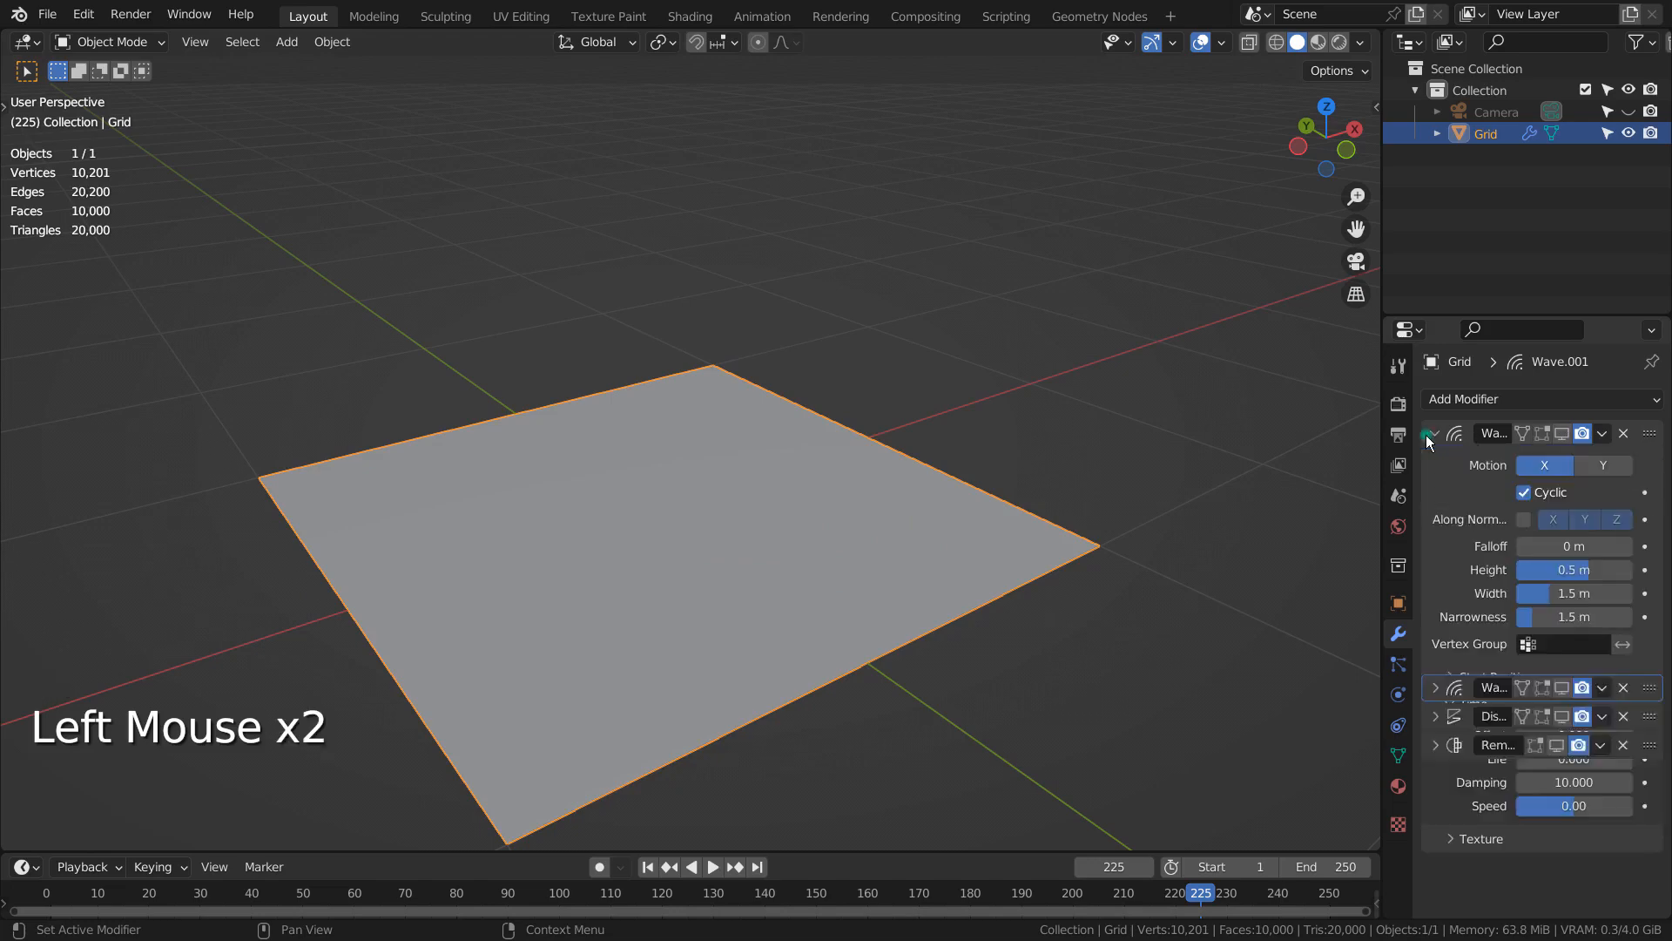
key("ctrl+space")
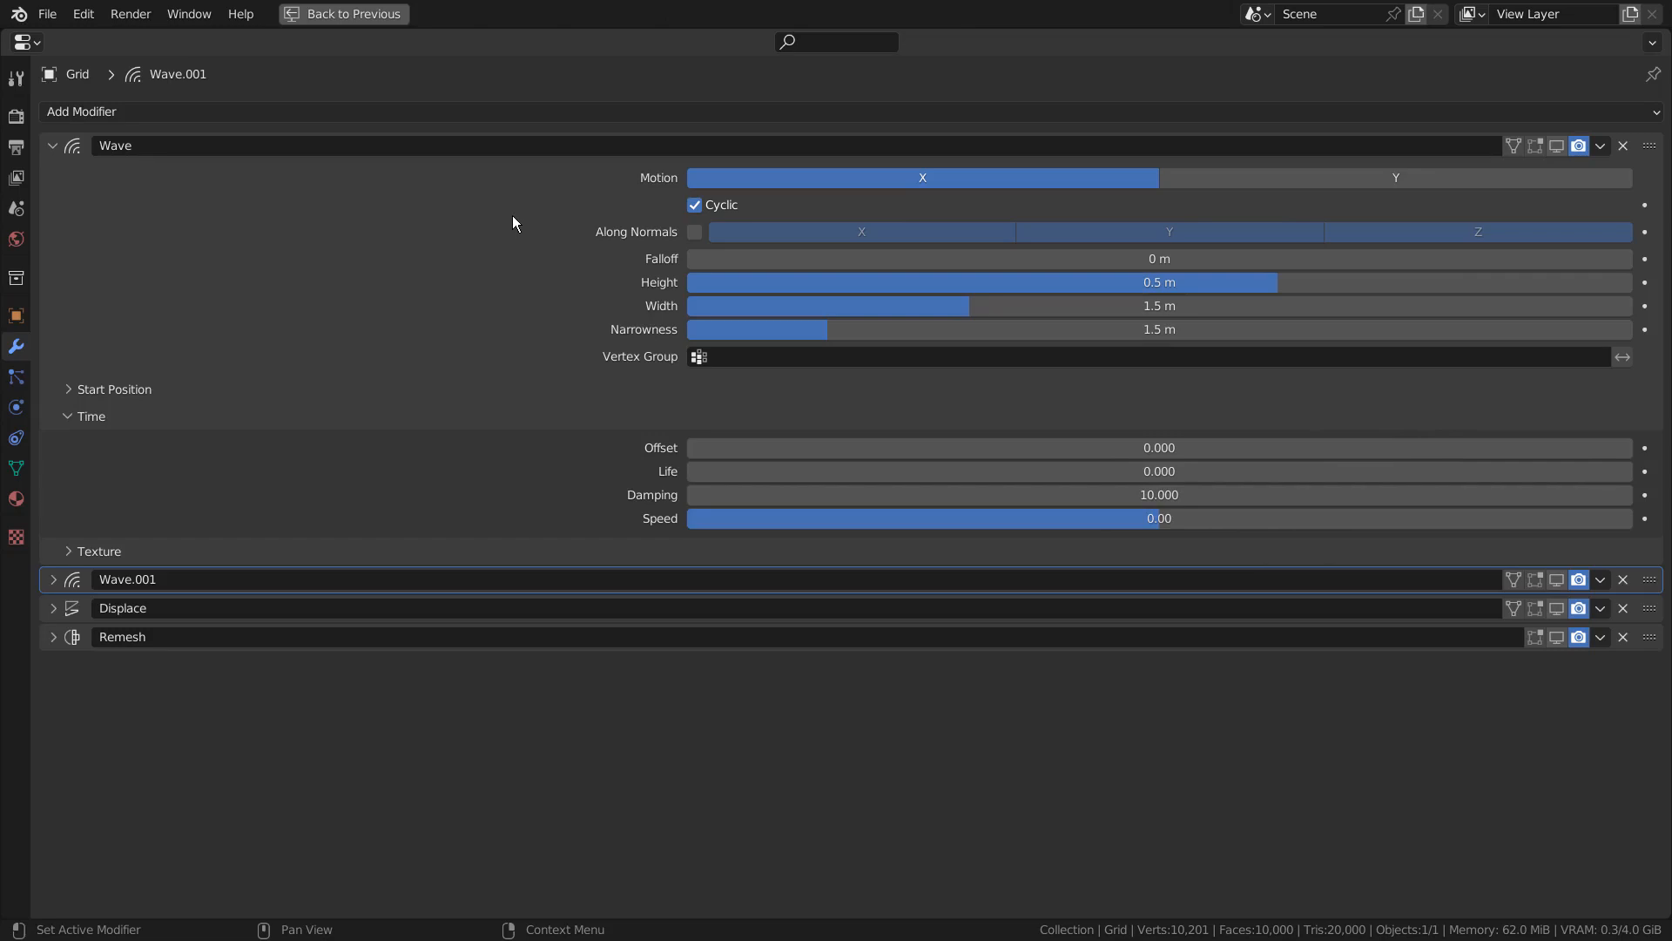
left_click(1557, 145)
key("ctrl+space")
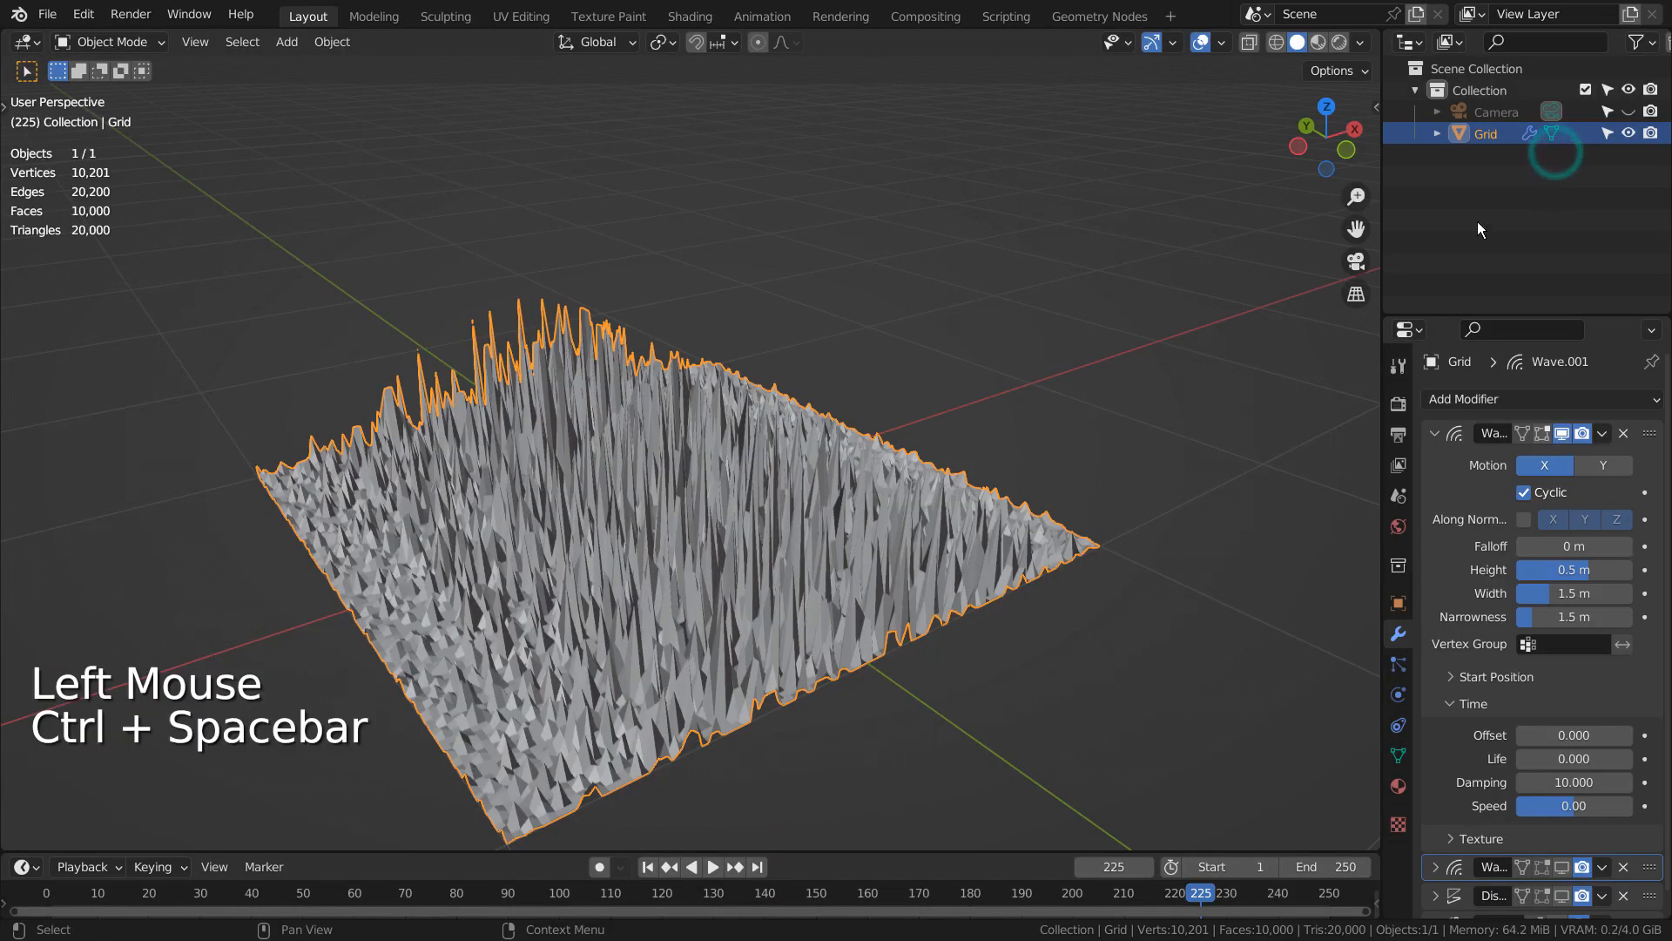
left_click(647, 867)
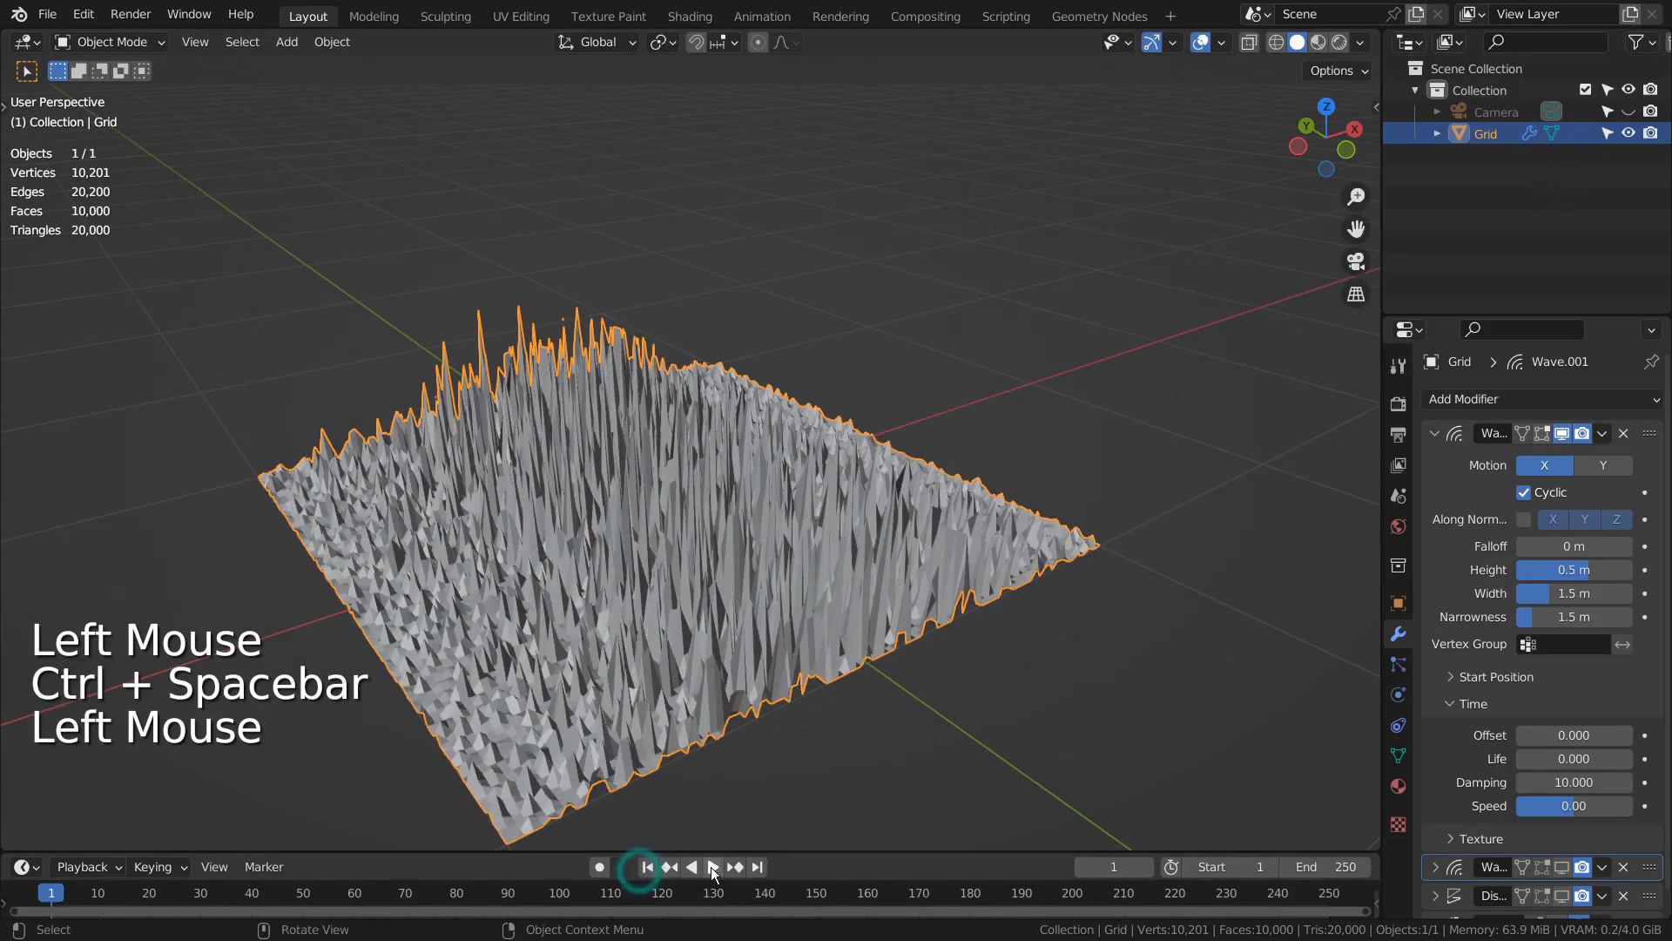
left_click(713, 866)
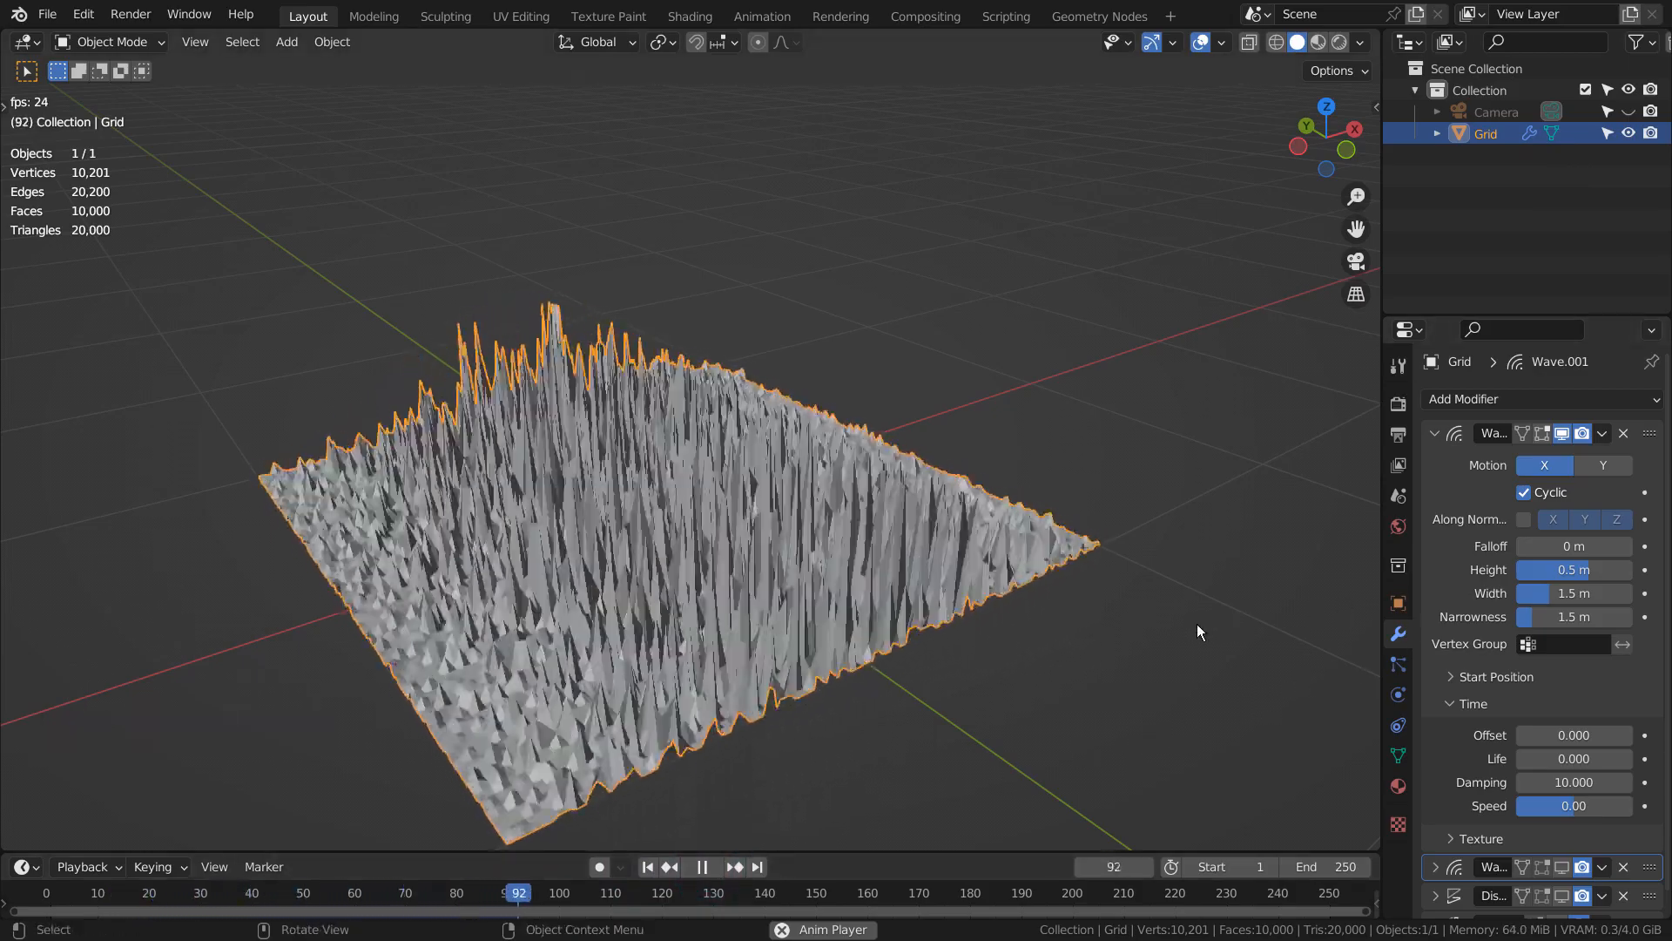
Step: Review the Wave.001 modifier's Y-motion settings and turn on its viewport display
left_click(1434, 432)
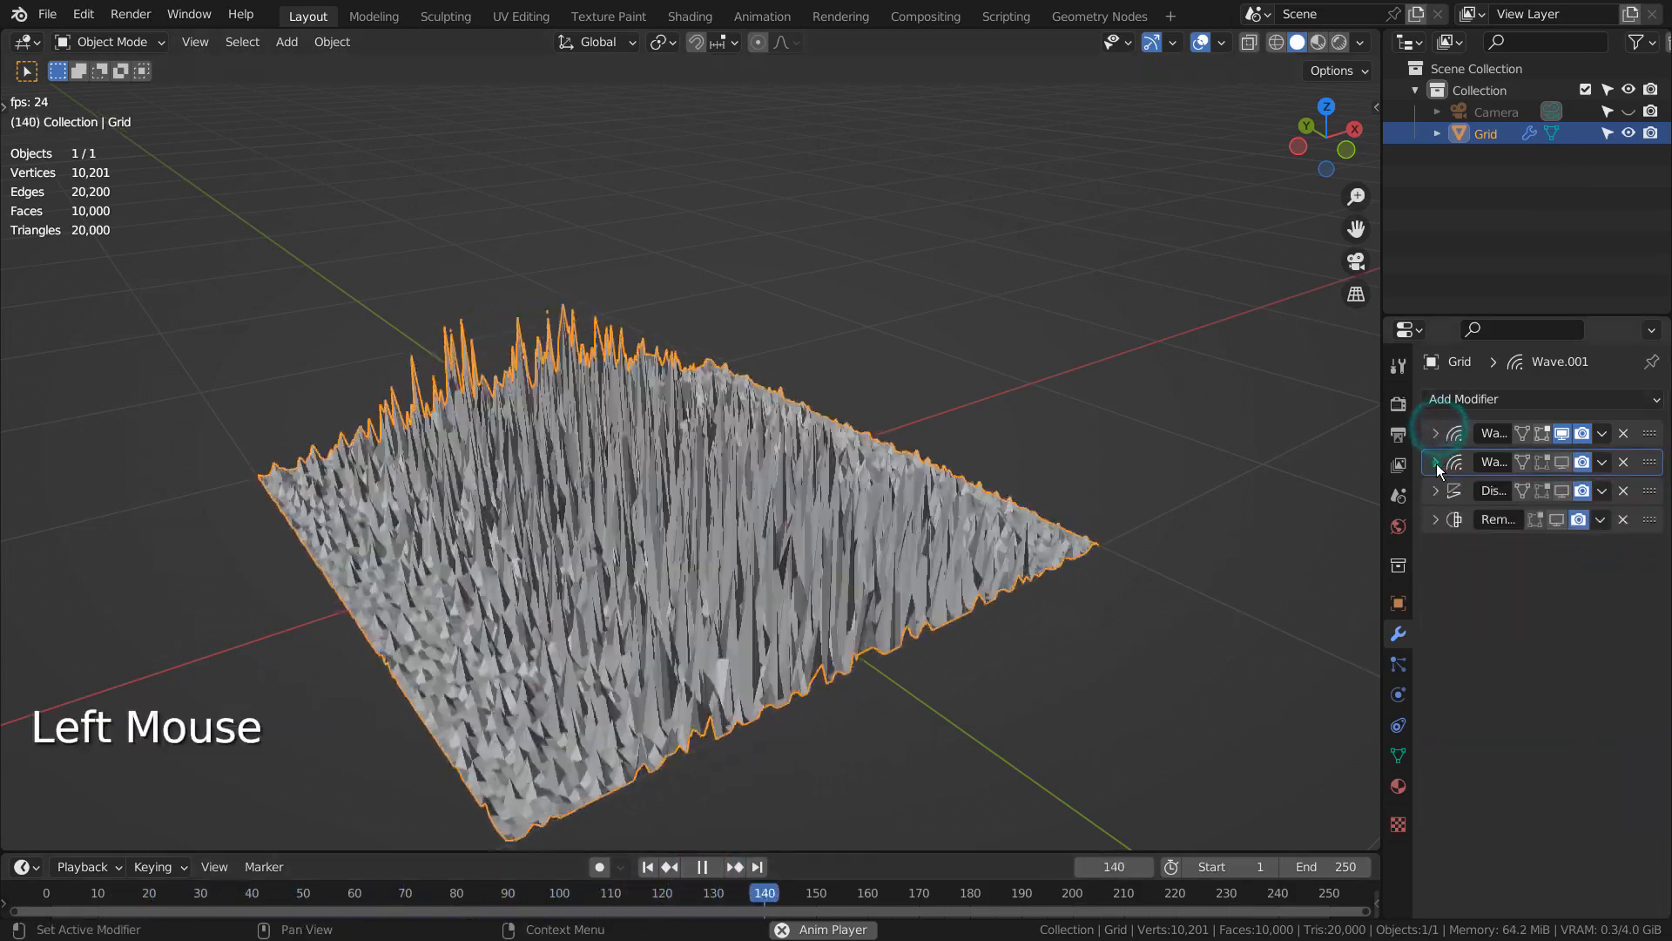
left_click(1435, 461)
key("ctrl+space")
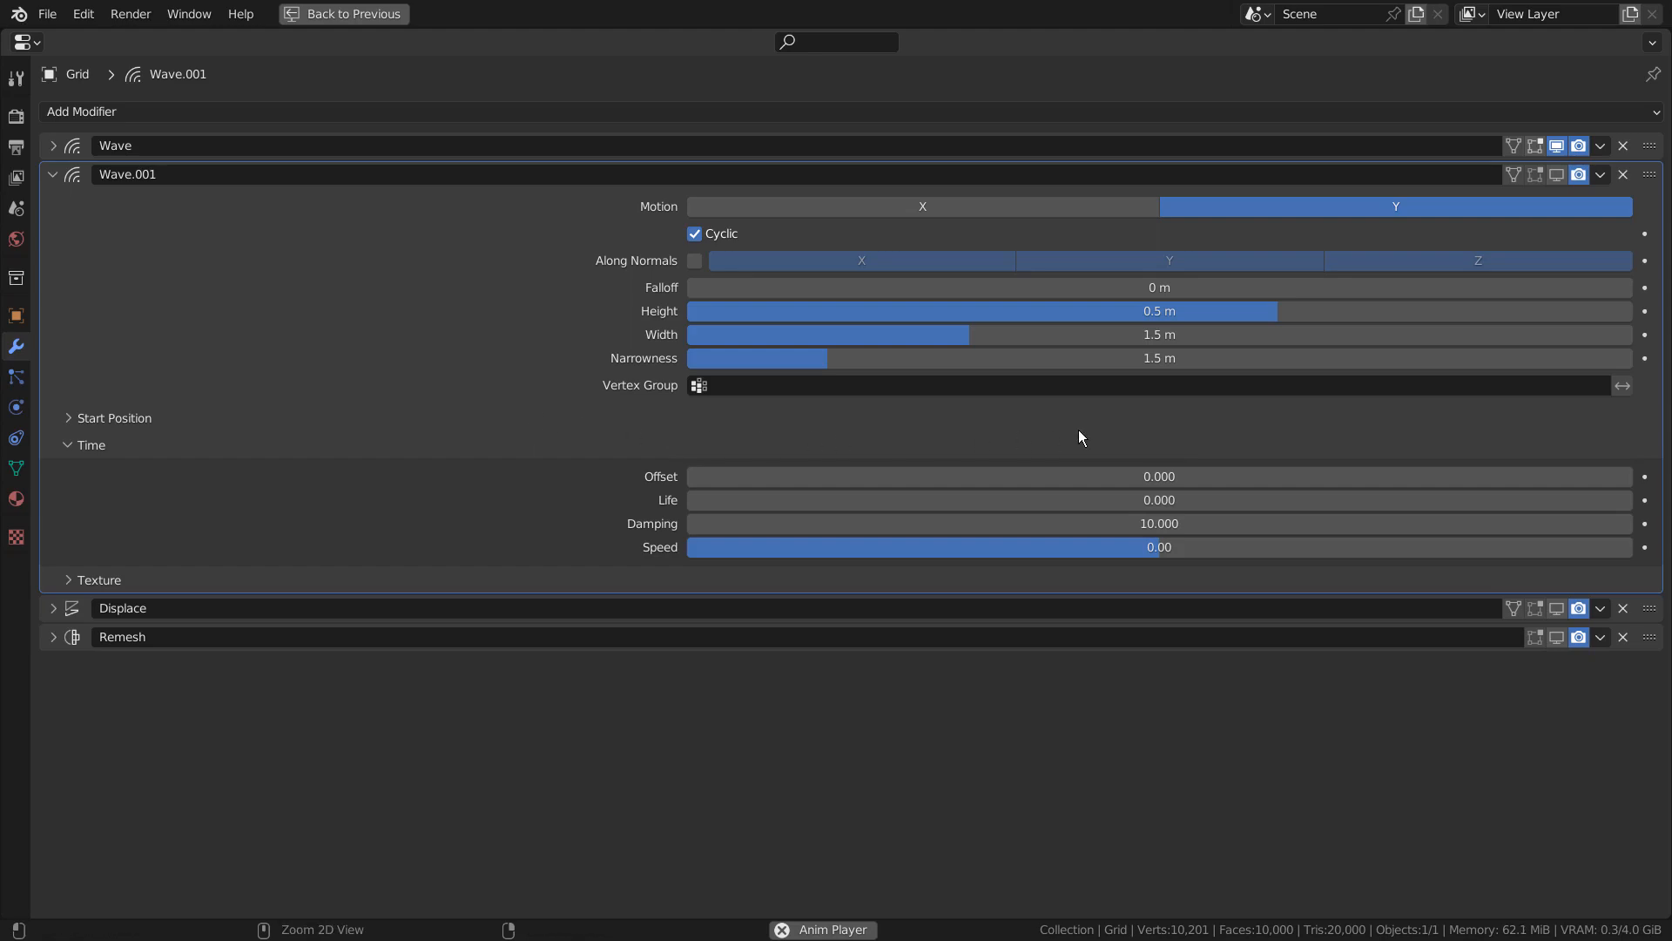
key("ctrl+space")
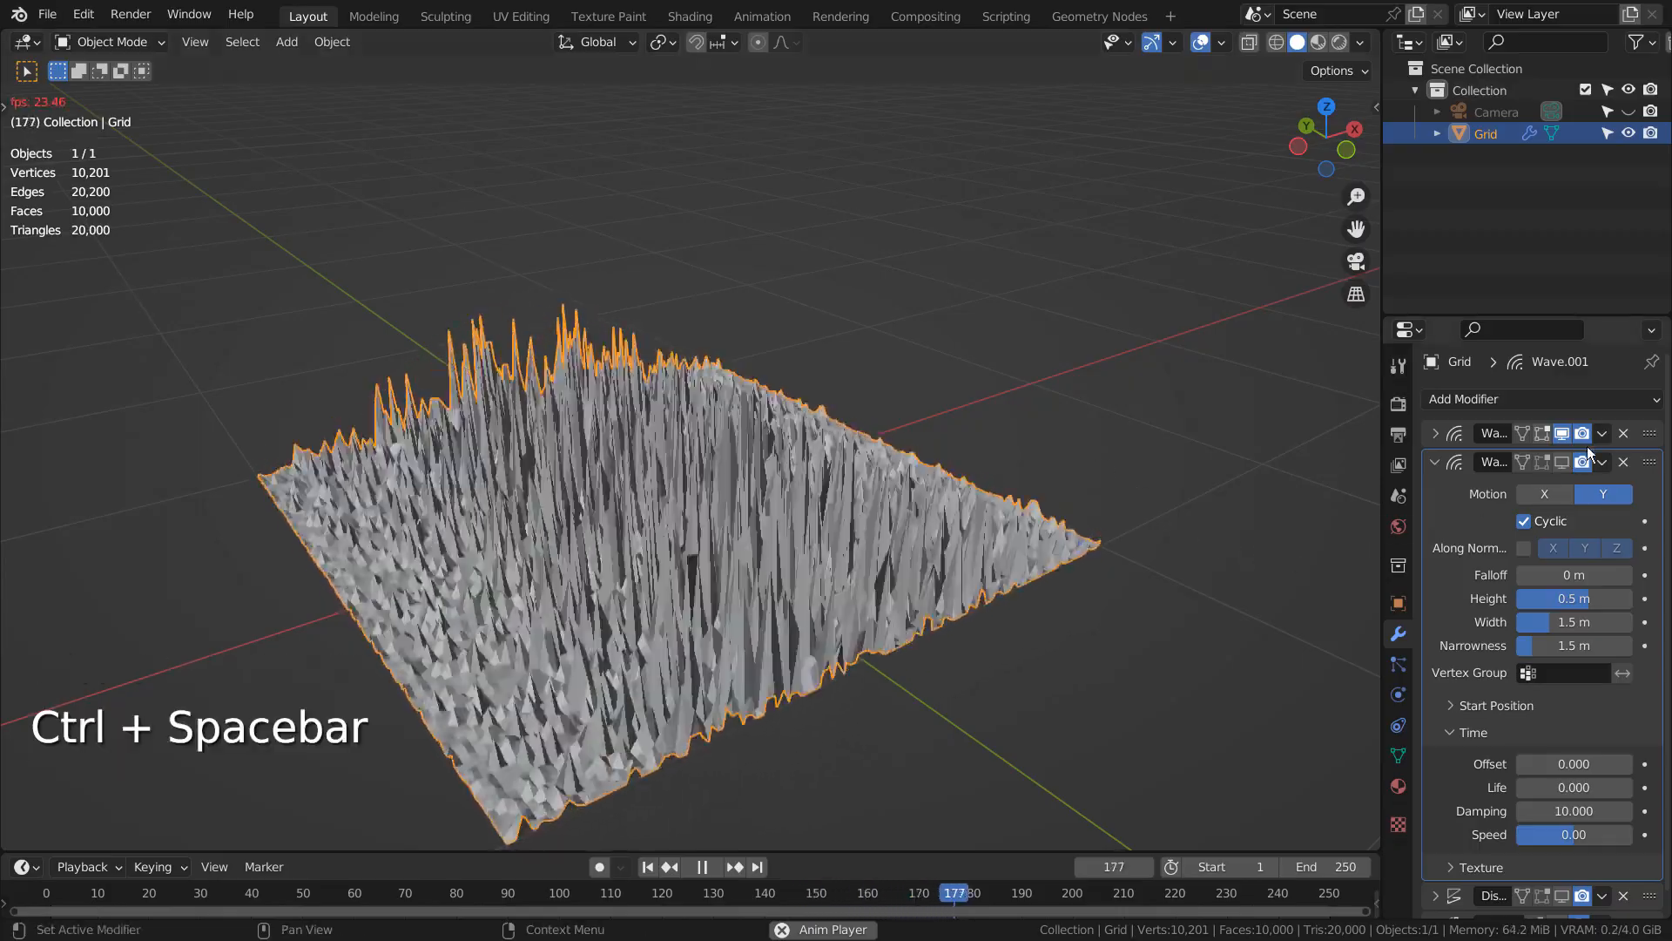
left_click(1568, 462)
middle_click_drag(472, 551, 609, 546)
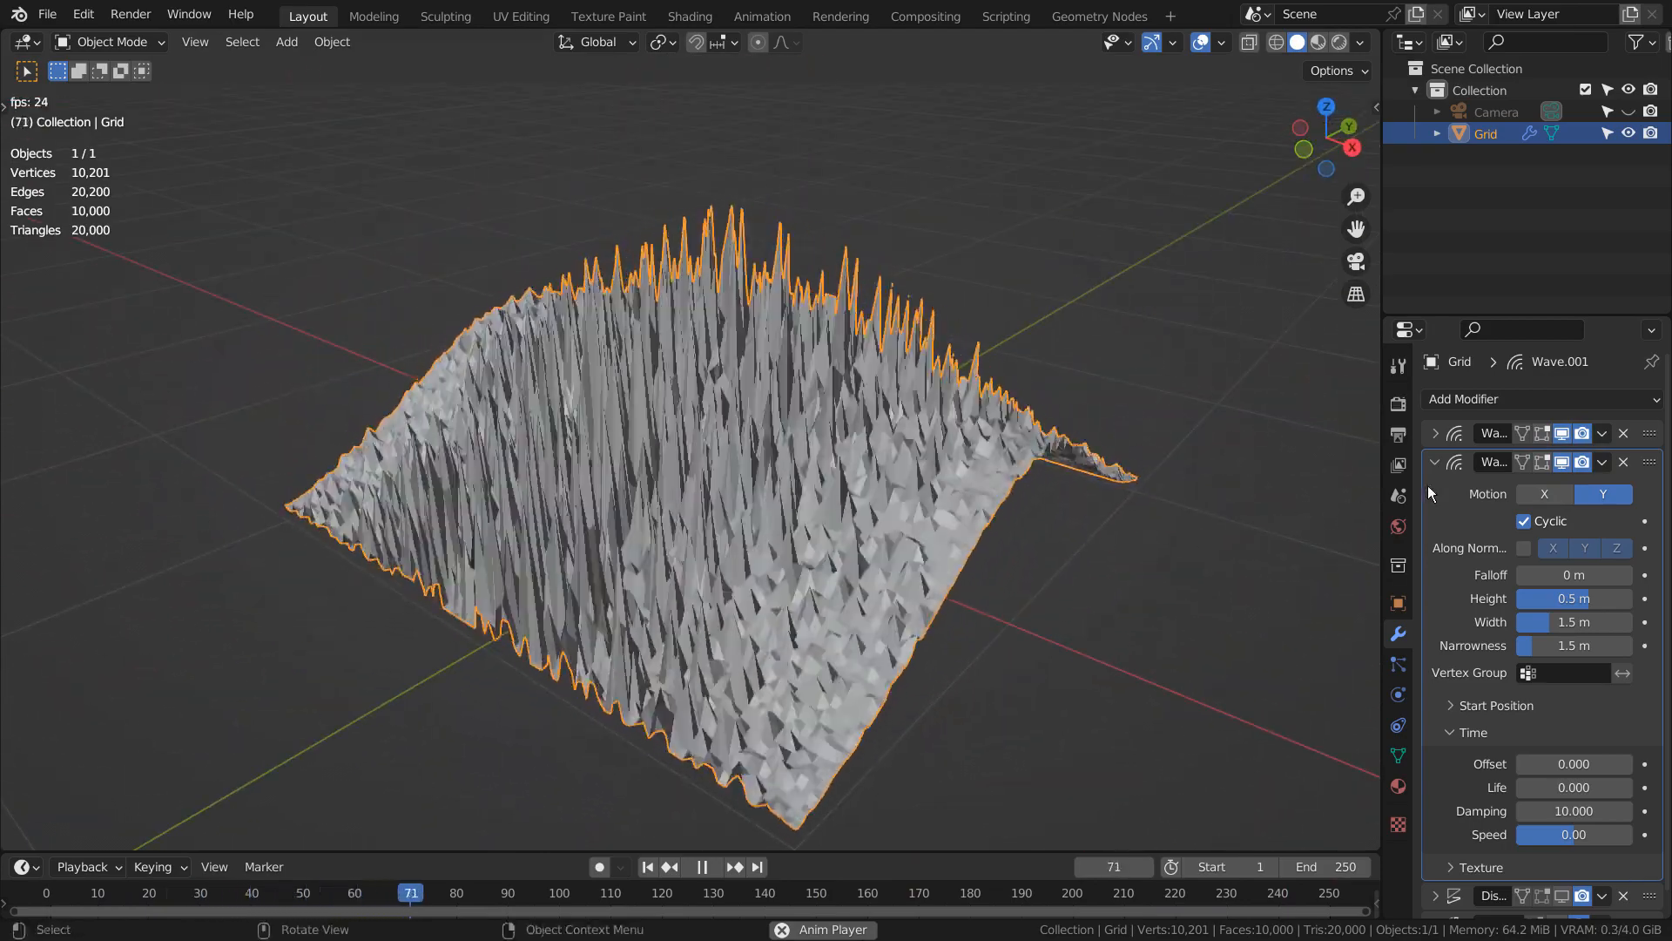
Step: Review the Displace modifier's texture and strength settings and turn on its viewport display
left_click(1436, 461)
left_click(1436, 491)
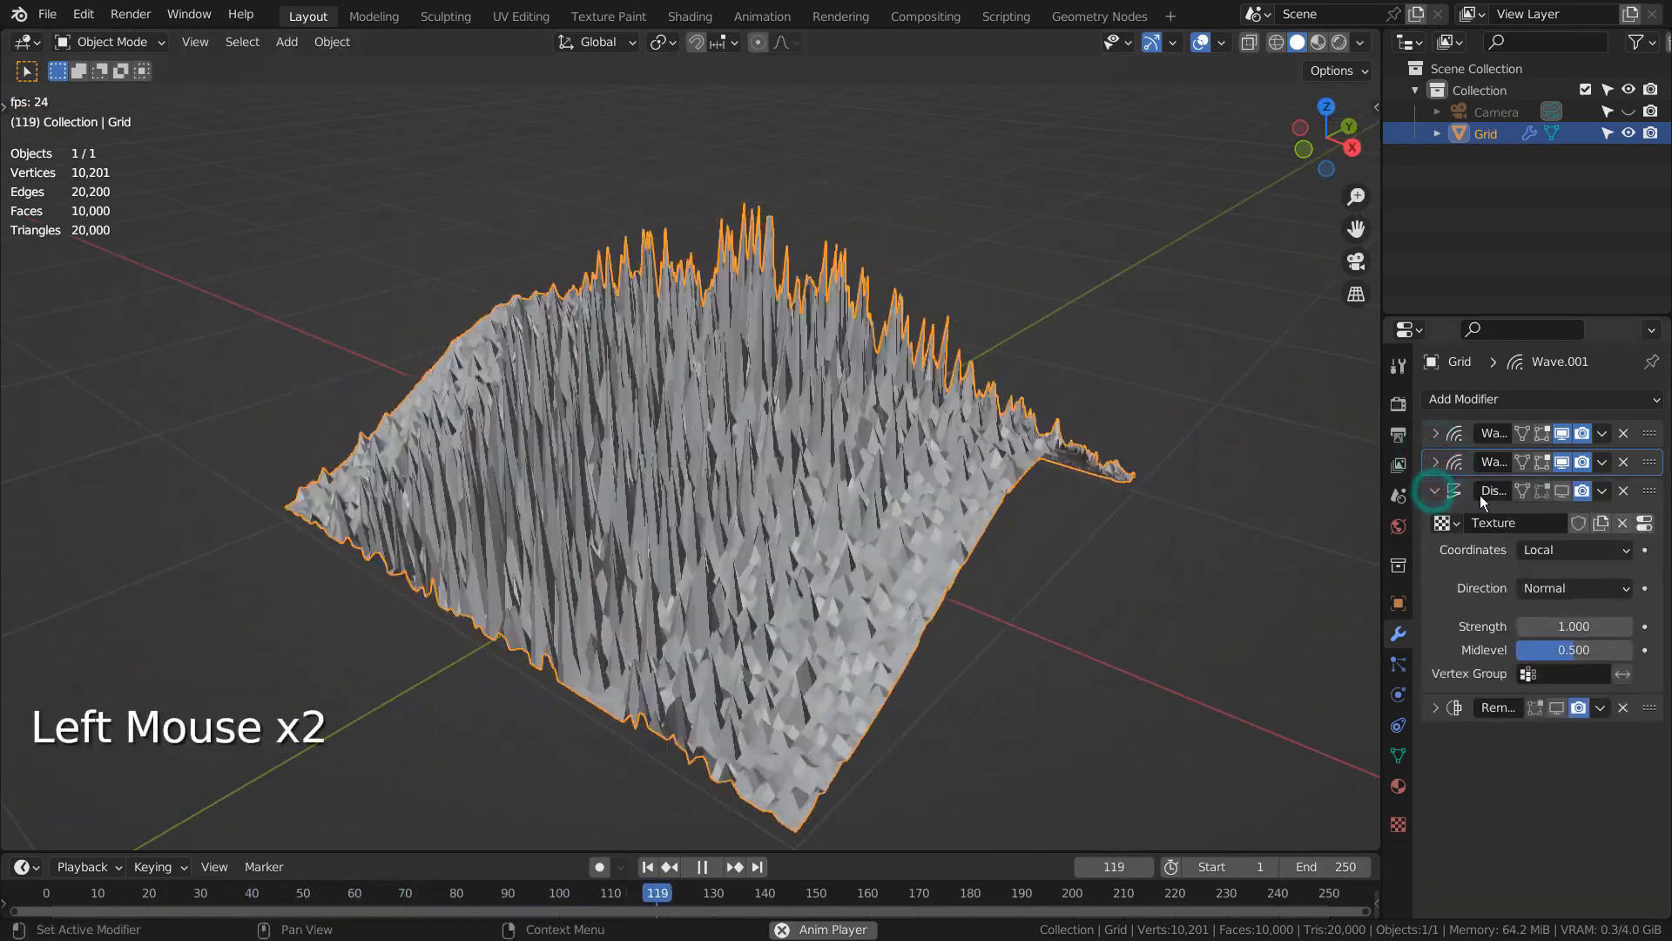
key("ctrl+space")
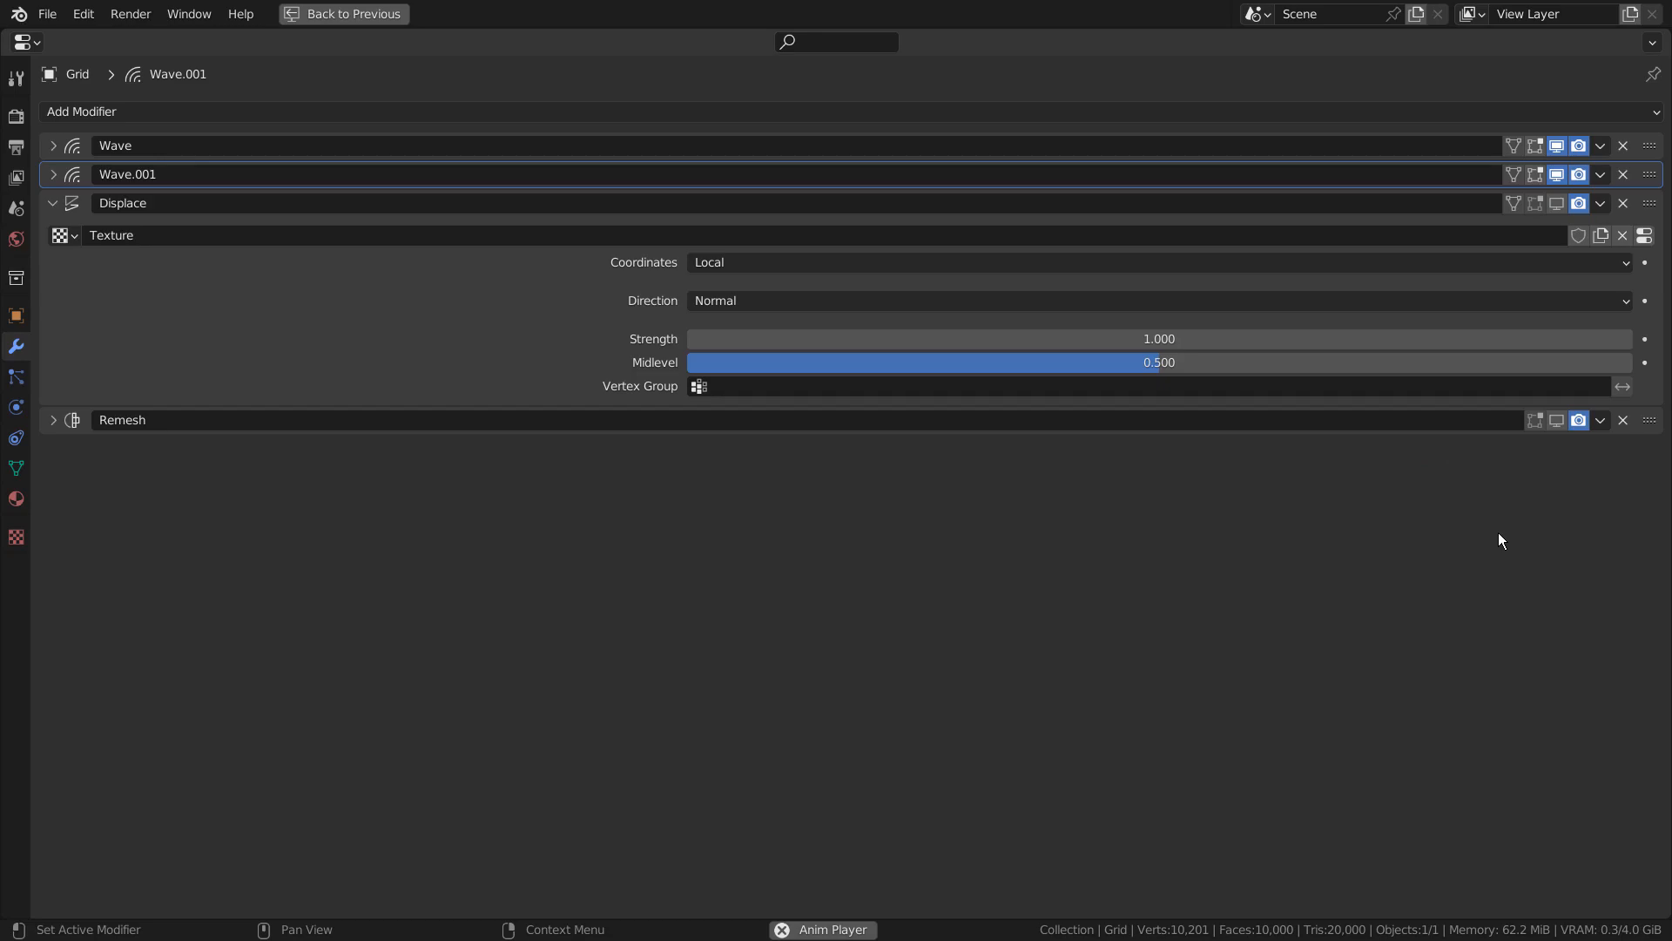
key("ctrl+space")
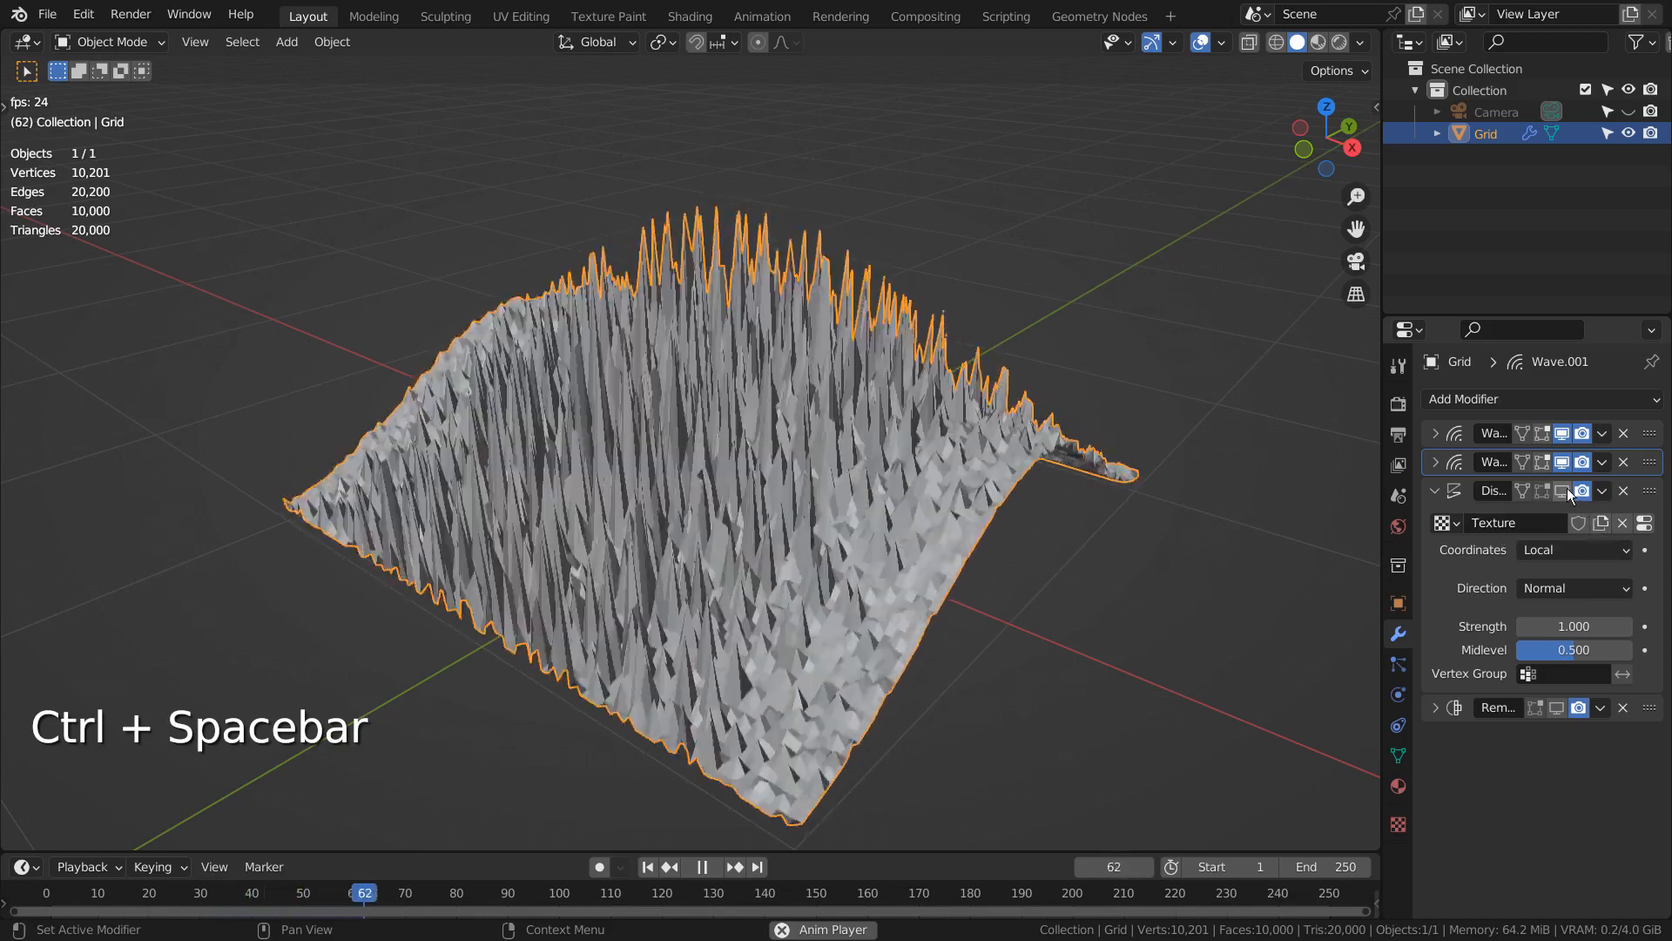
left_click(1564, 490)
middle_click_drag(1219, 549, 1000, 367)
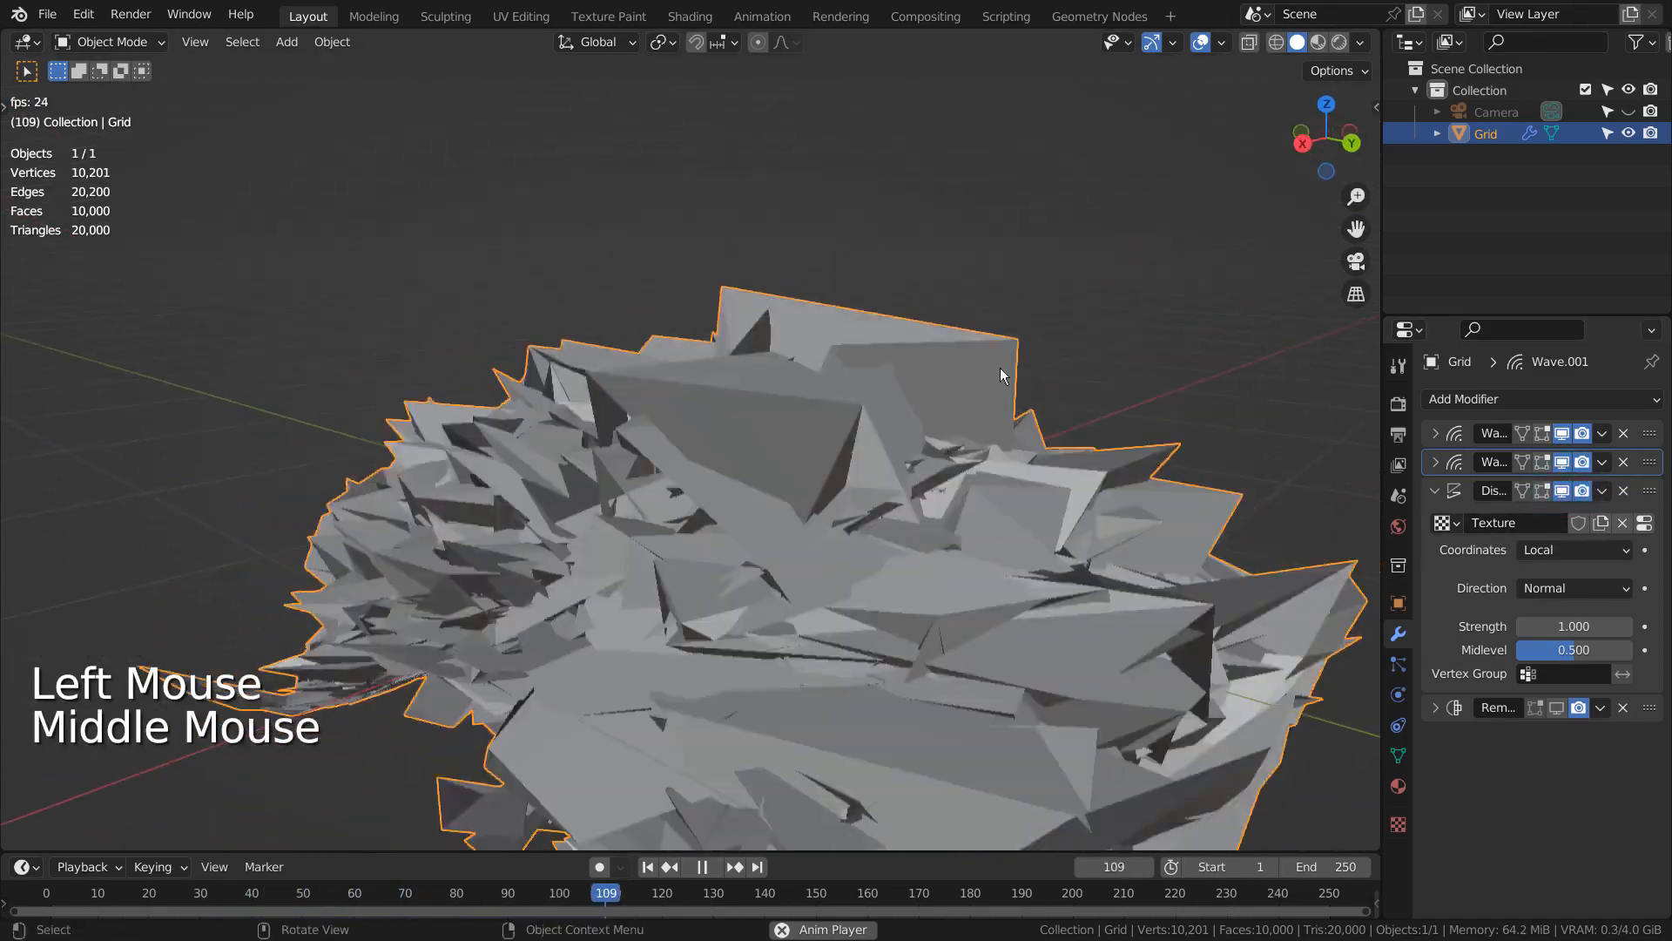
Step: Preview the displaced mesh in Material Preview shading and return to solid shading
left_click(1318, 42)
mouse_move(632, 368)
middle_mouse_down()
mouse_move(704, 400)
mouse_move(979, 394)
mouse_move(789, 416)
middle_mouse_up()
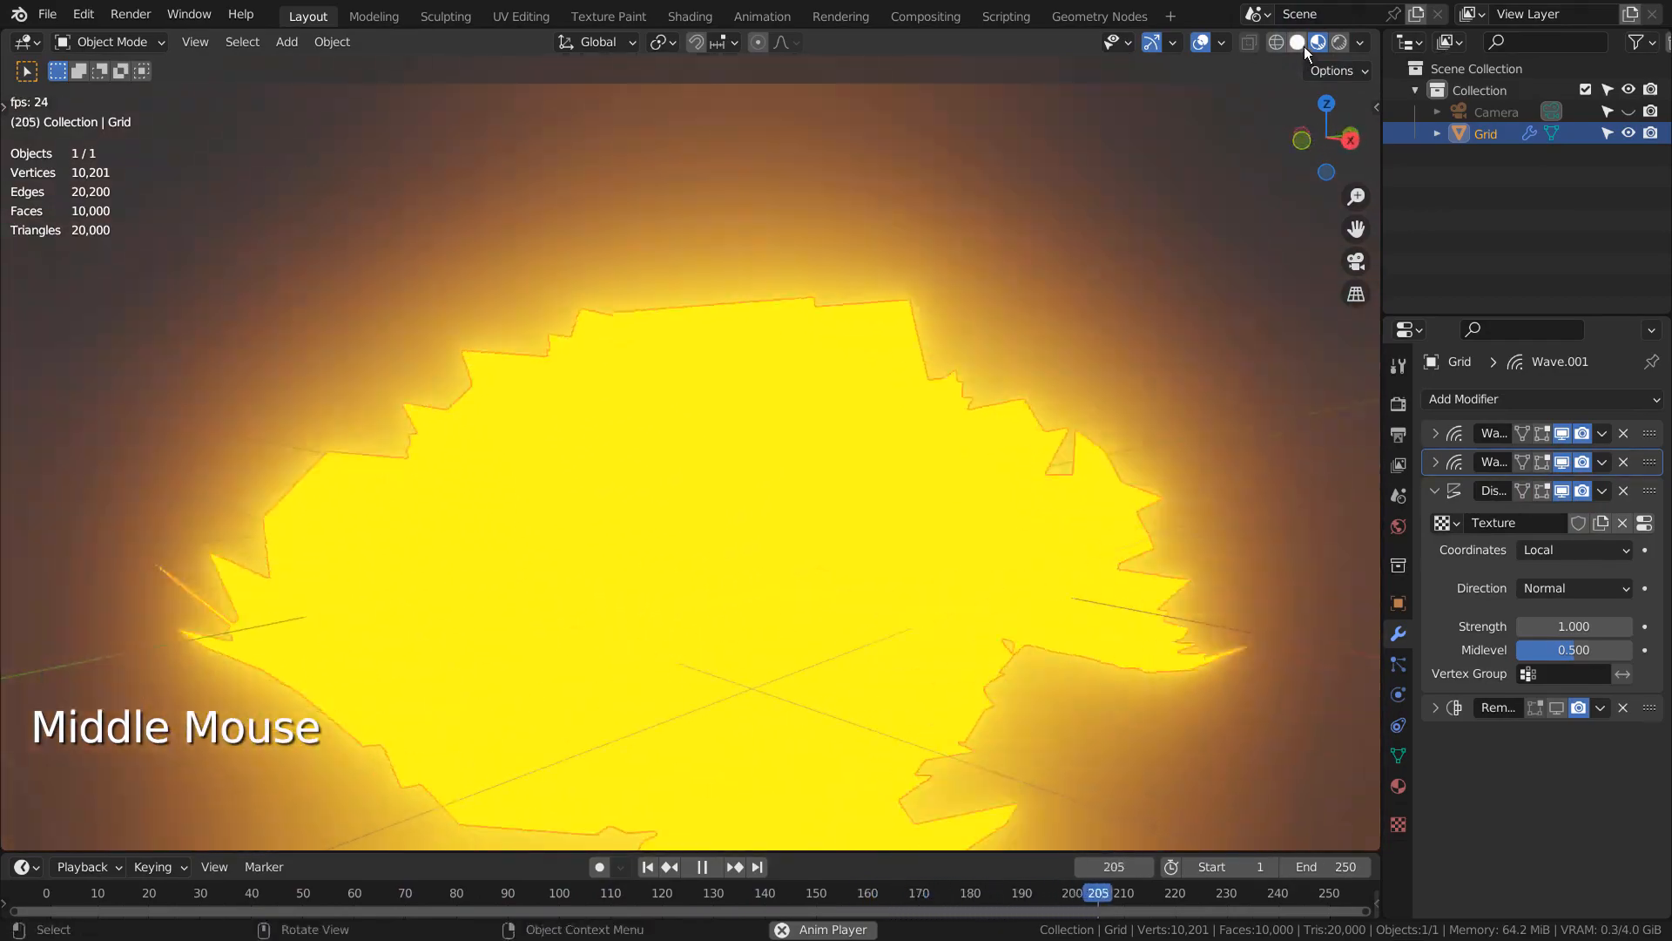
left_click(1296, 42)
mouse_move(1273, 215)
middle_mouse_down()
mouse_move(1115, 380)
mouse_move(951, 296)
mouse_move(912, 331)
mouse_move(1000, 387)
mouse_move(1136, 389)
middle_mouse_up()
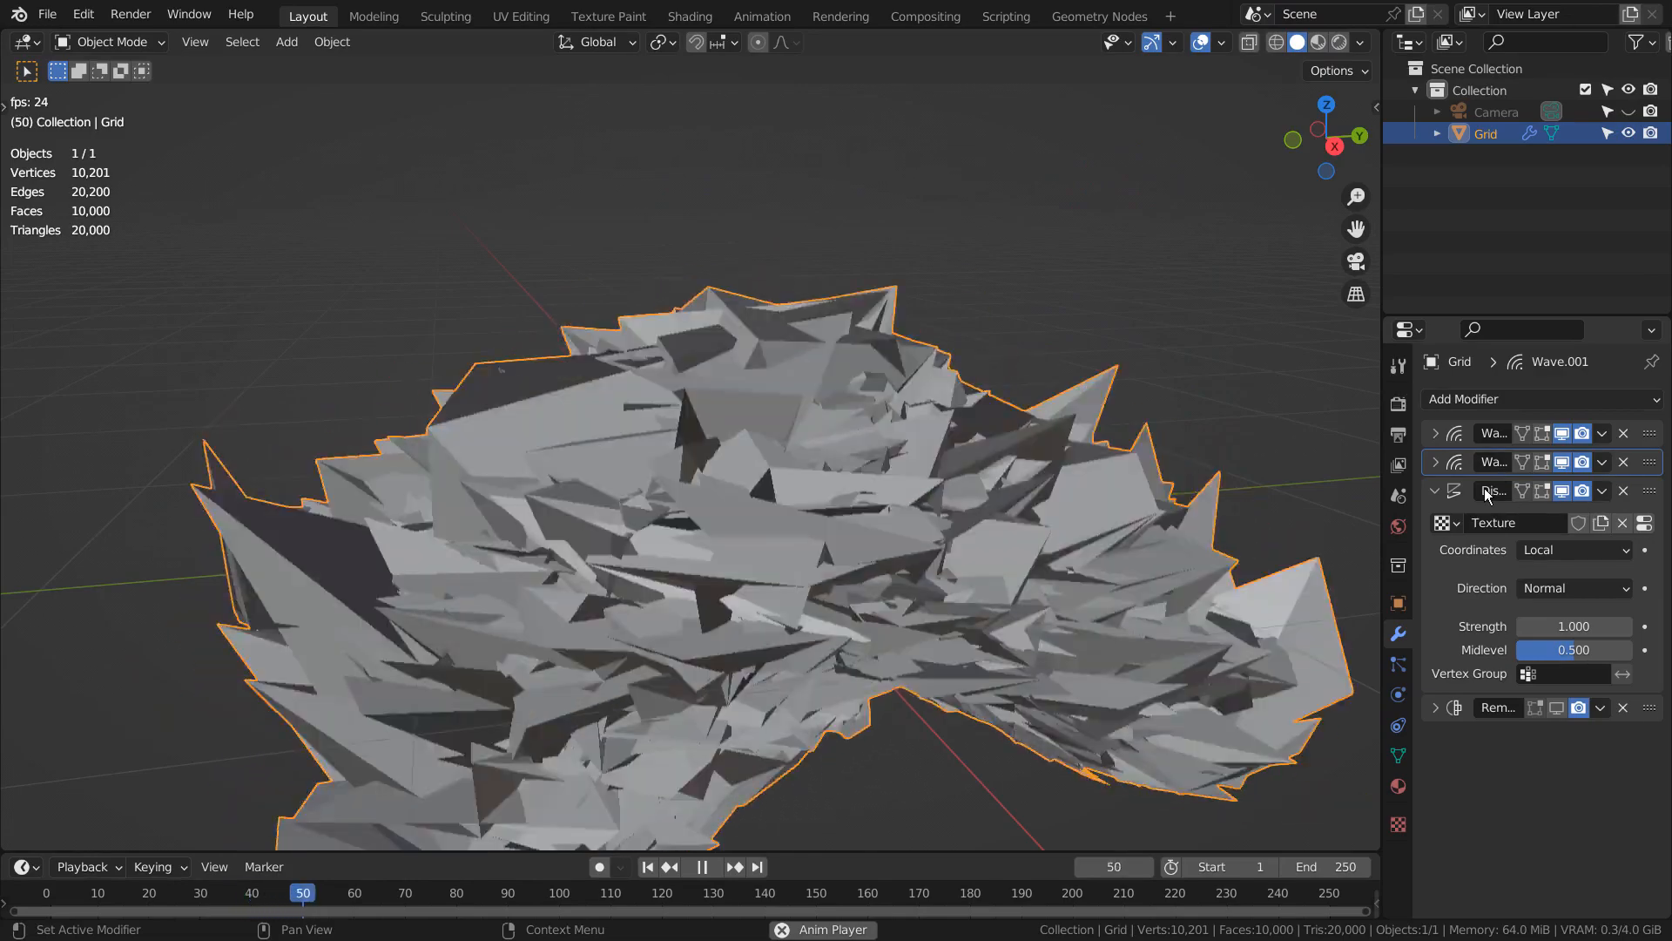
Step: Review the Remesh modifier's Blocks settings and turn on its viewport display
left_click(1435, 490)
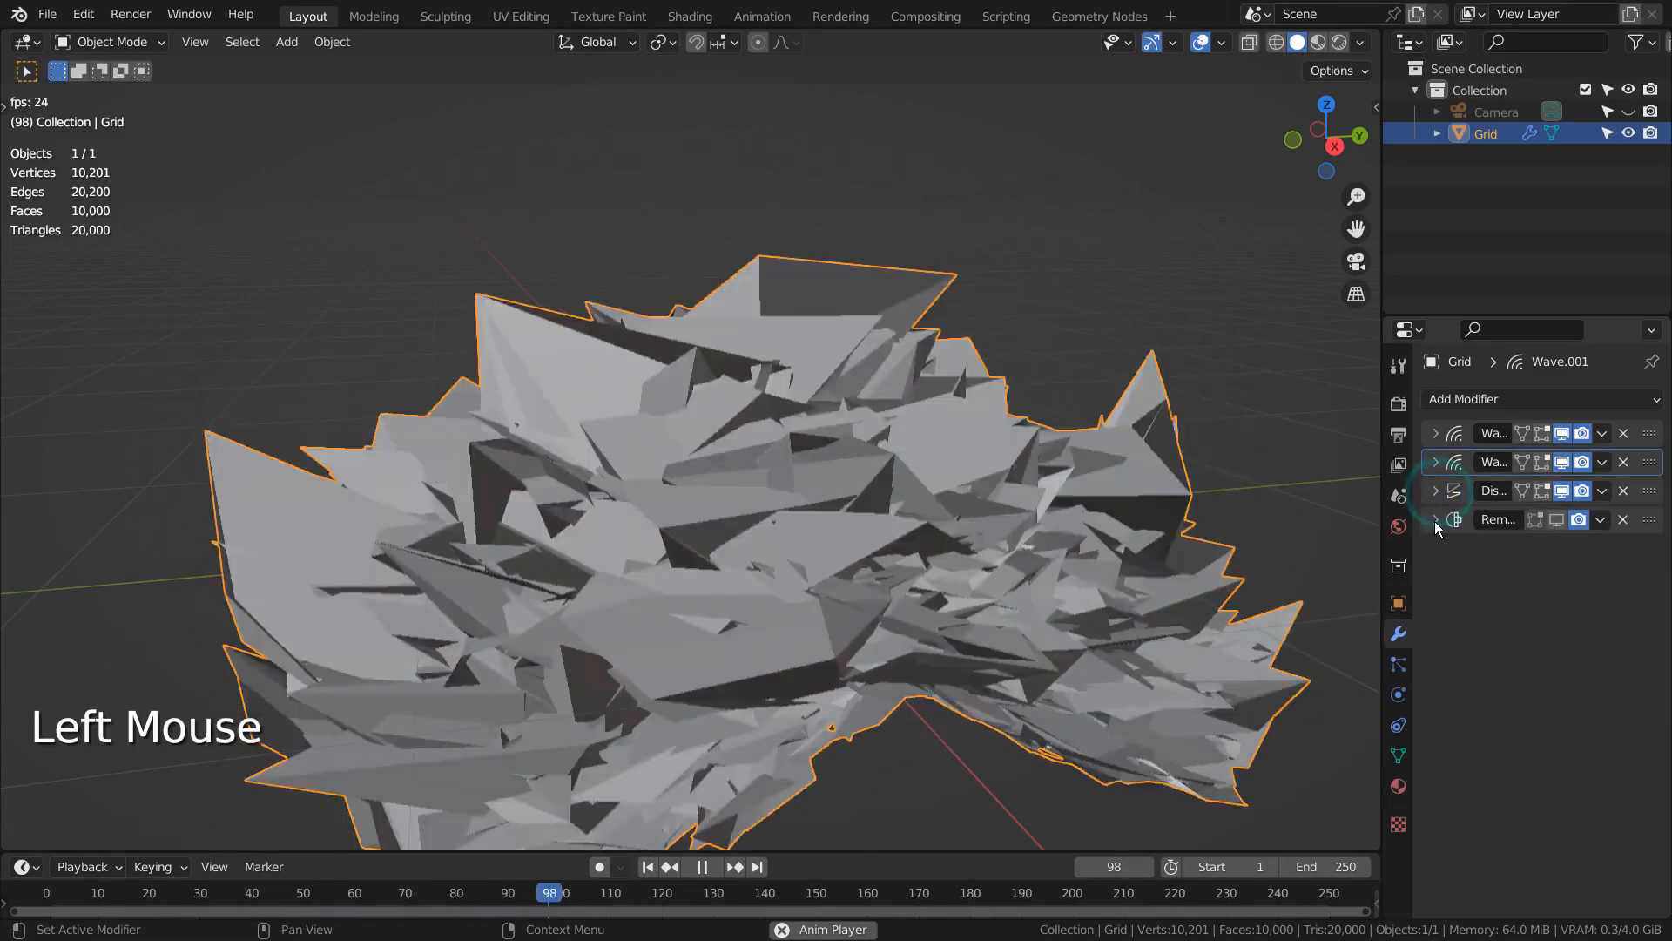
left_click(1435, 520)
key("ctrl+space")
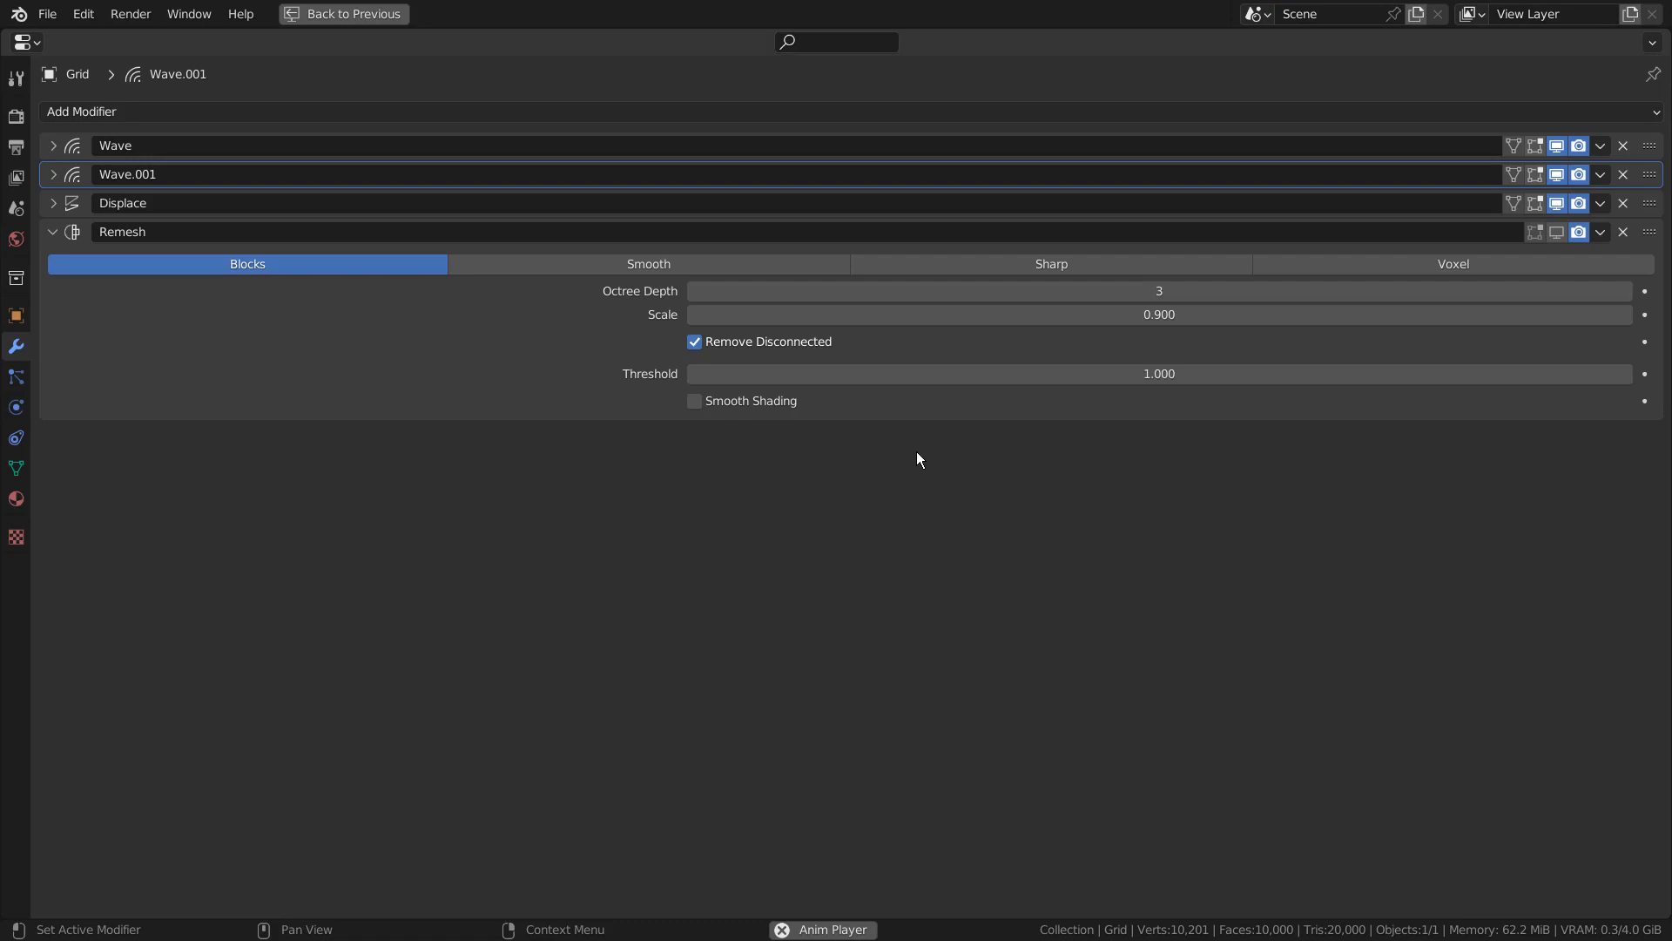
key("ctrl+space")
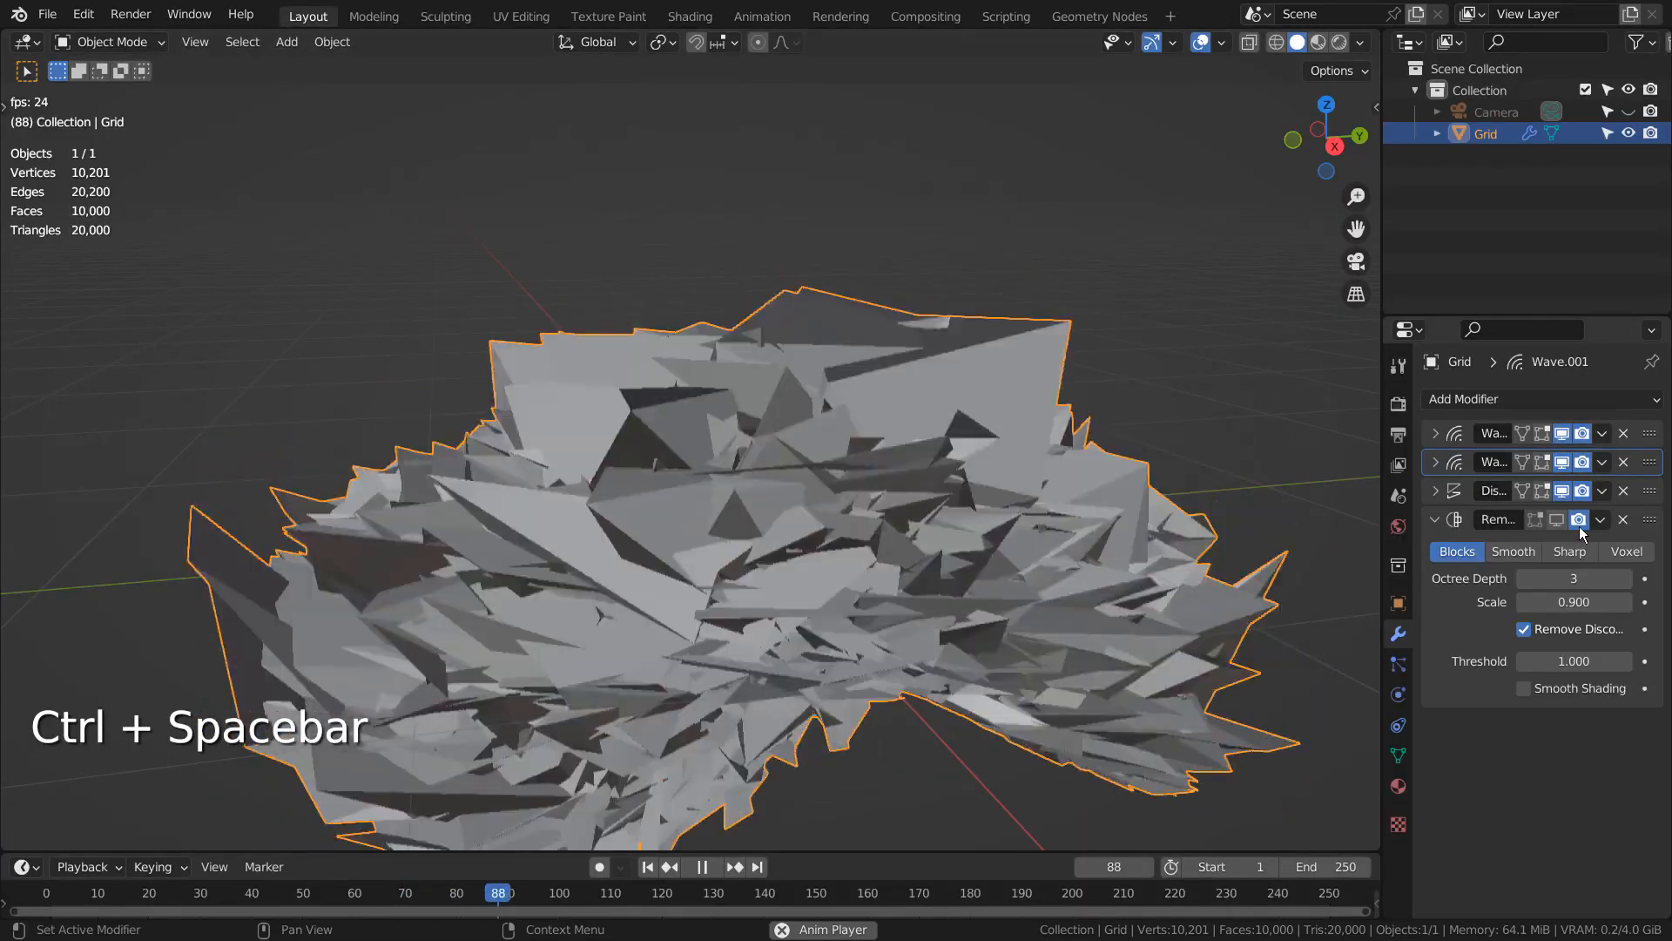
left_click(1566, 523)
middle_click_drag(1036, 543, 1104, 558)
scroll(1105, 557, "up", 1)
scroll(1105, 557, "down", 2)
scroll(1077, 697, "down", 1)
middle_click_drag(1079, 706, 1220, 82)
Step: Switch the viewport to Material Preview shading and deselect the grid to examine the glowing animated blocks
left_click(1317, 42)
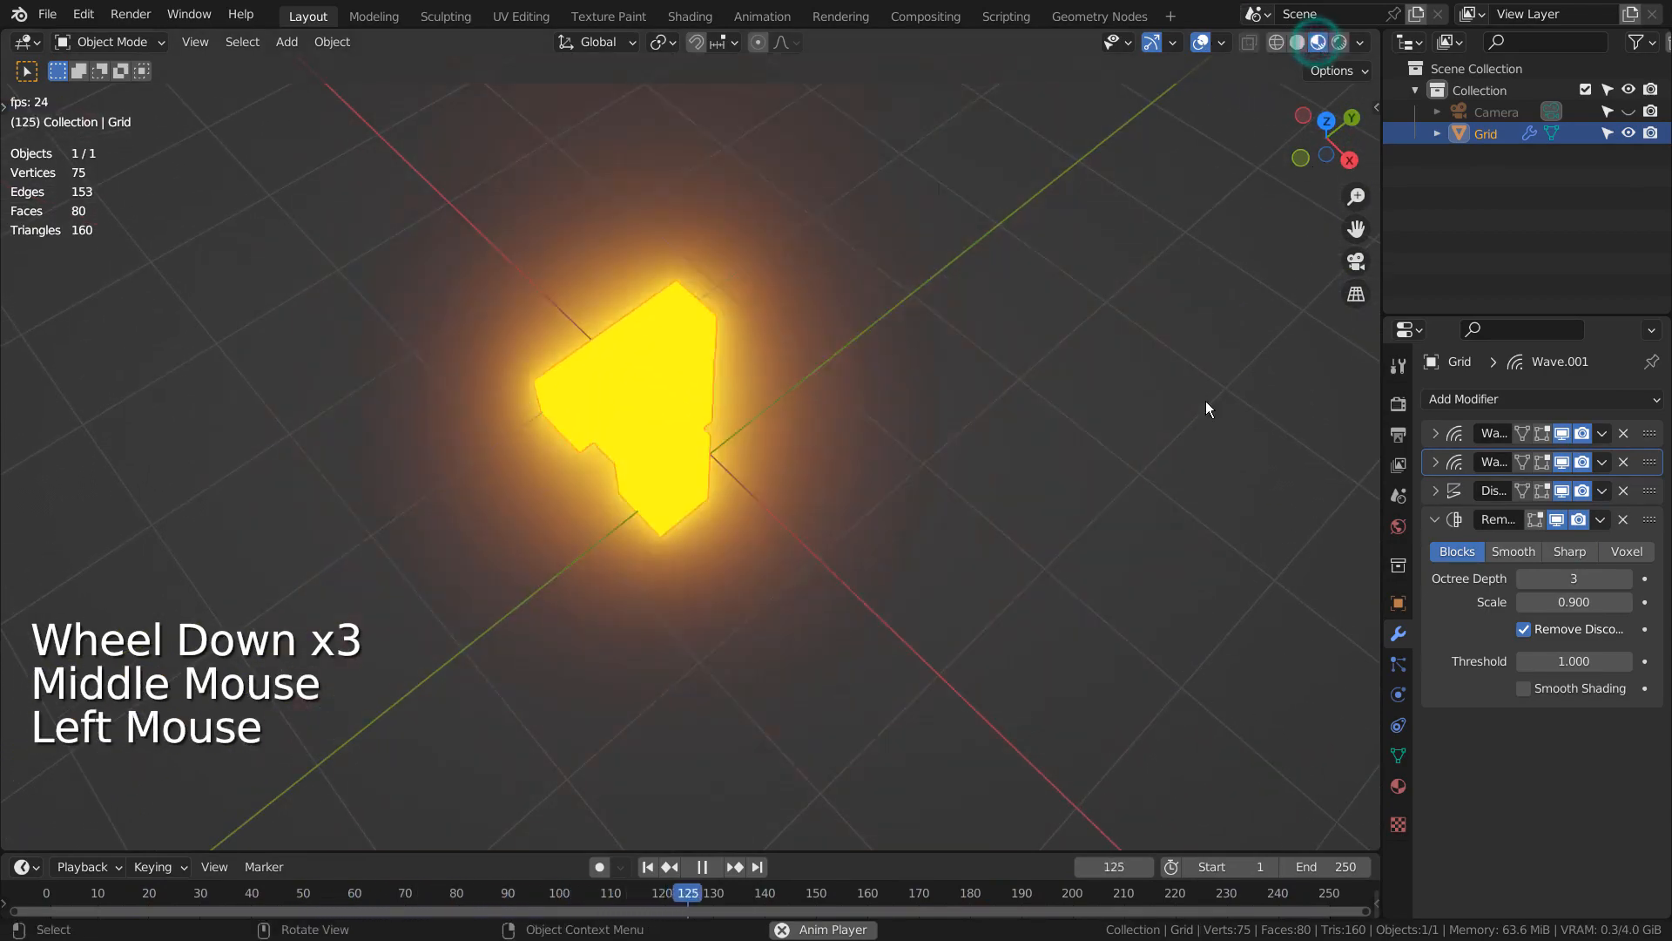
left_click(1145, 459)
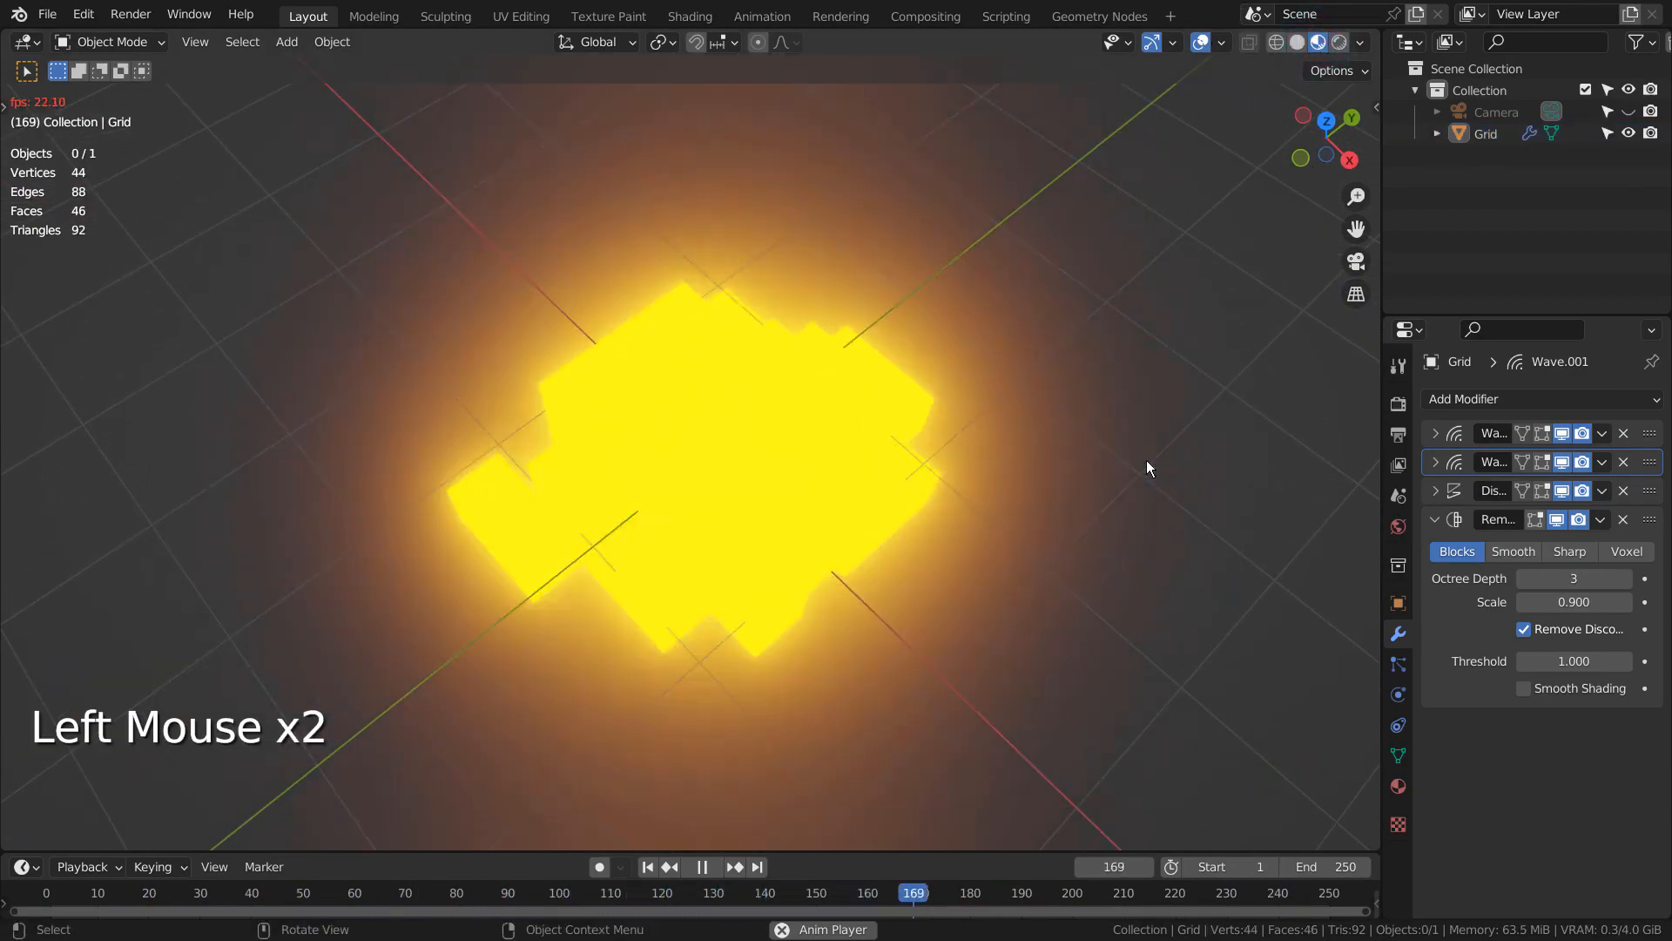
scroll(1146, 460, "up", 1)
scroll(1146, 460, "down", 1)
scroll(1146, 460, "up", 1)
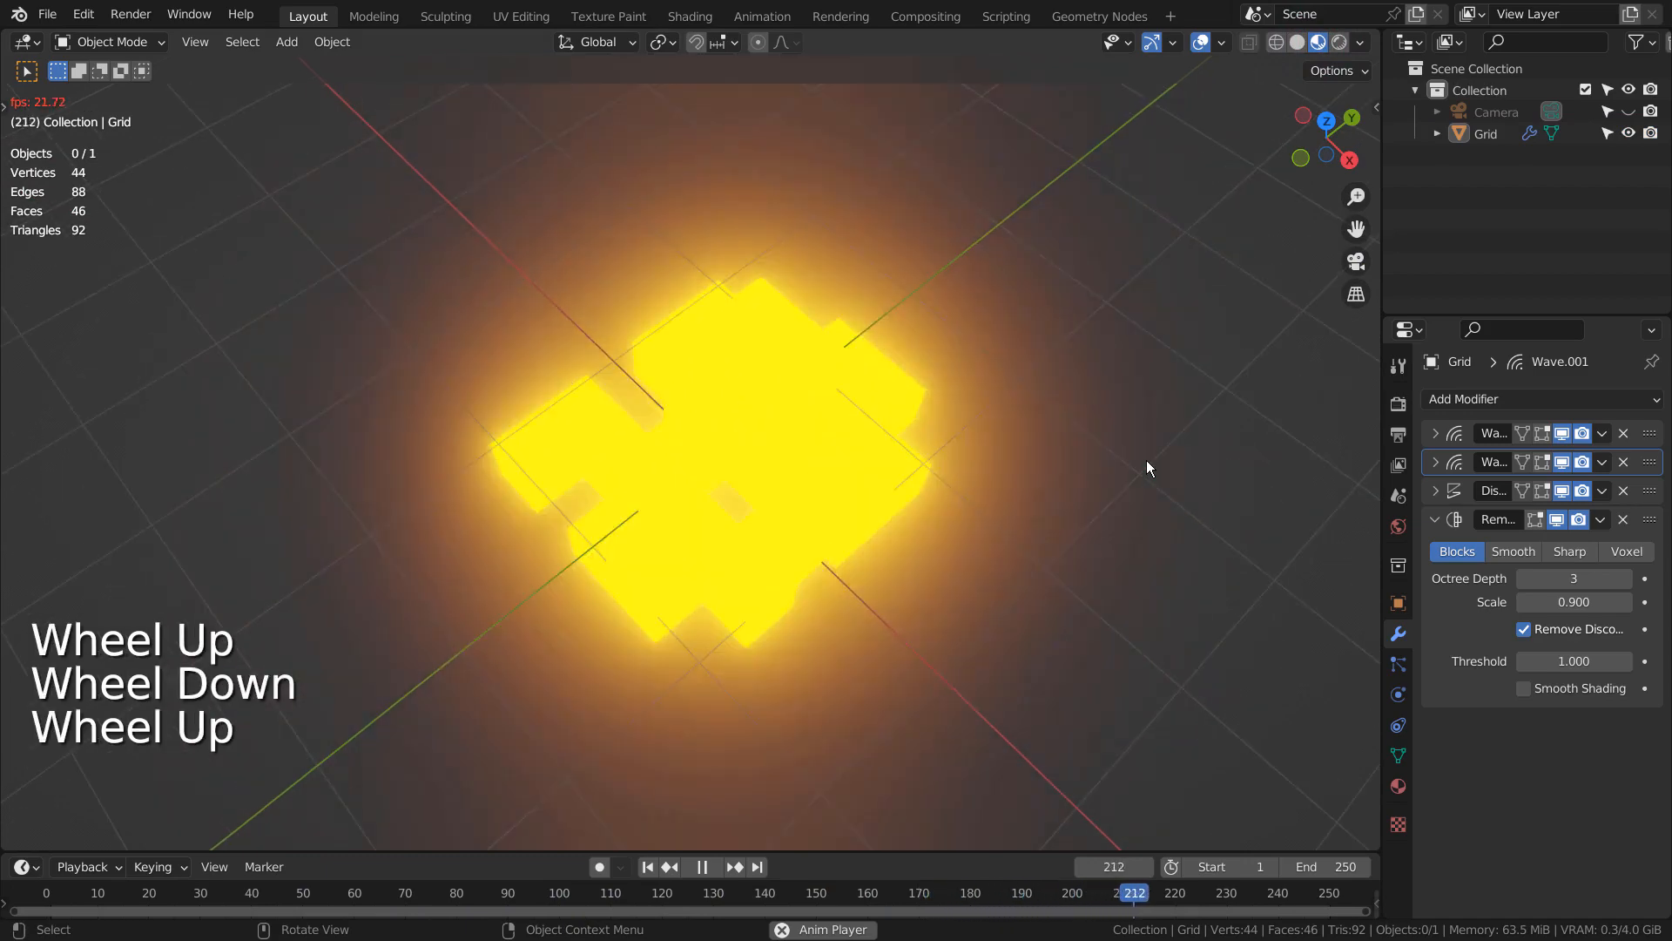